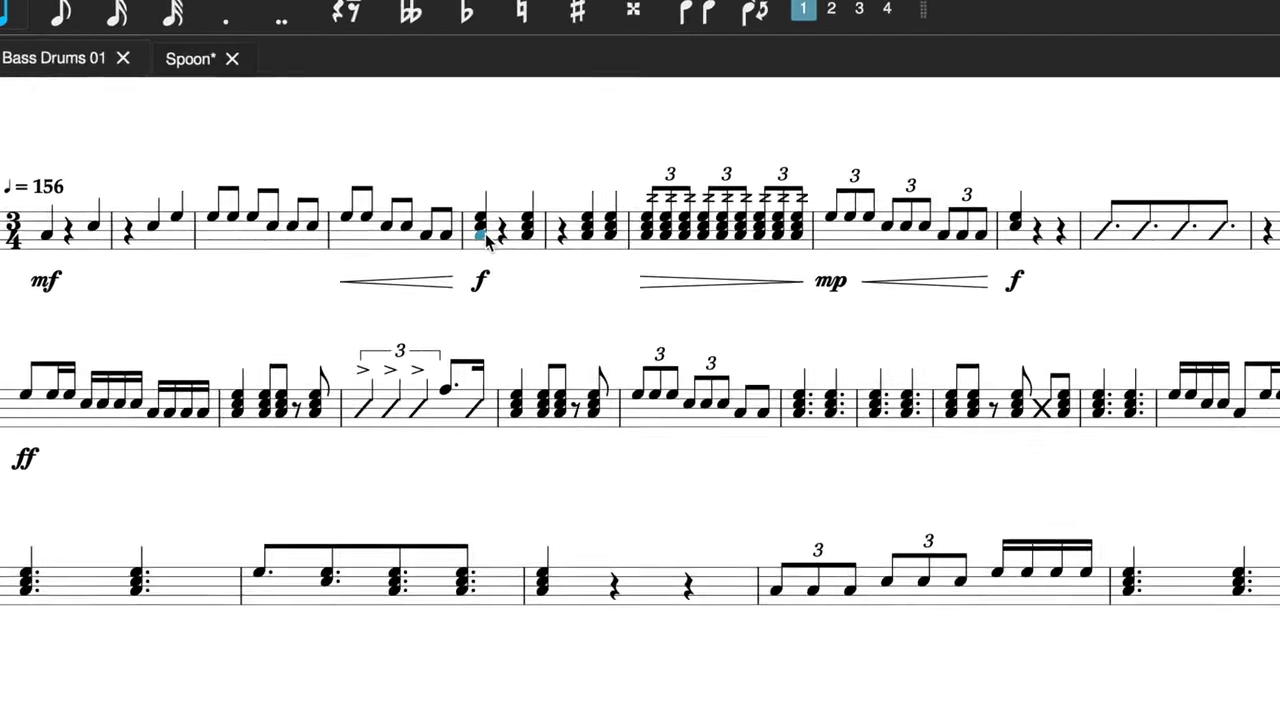
- Turn the beat-1 and beat-3 chords in measures 5–6 into unison slashes and make measure 7 one dotted-half note
key(n)
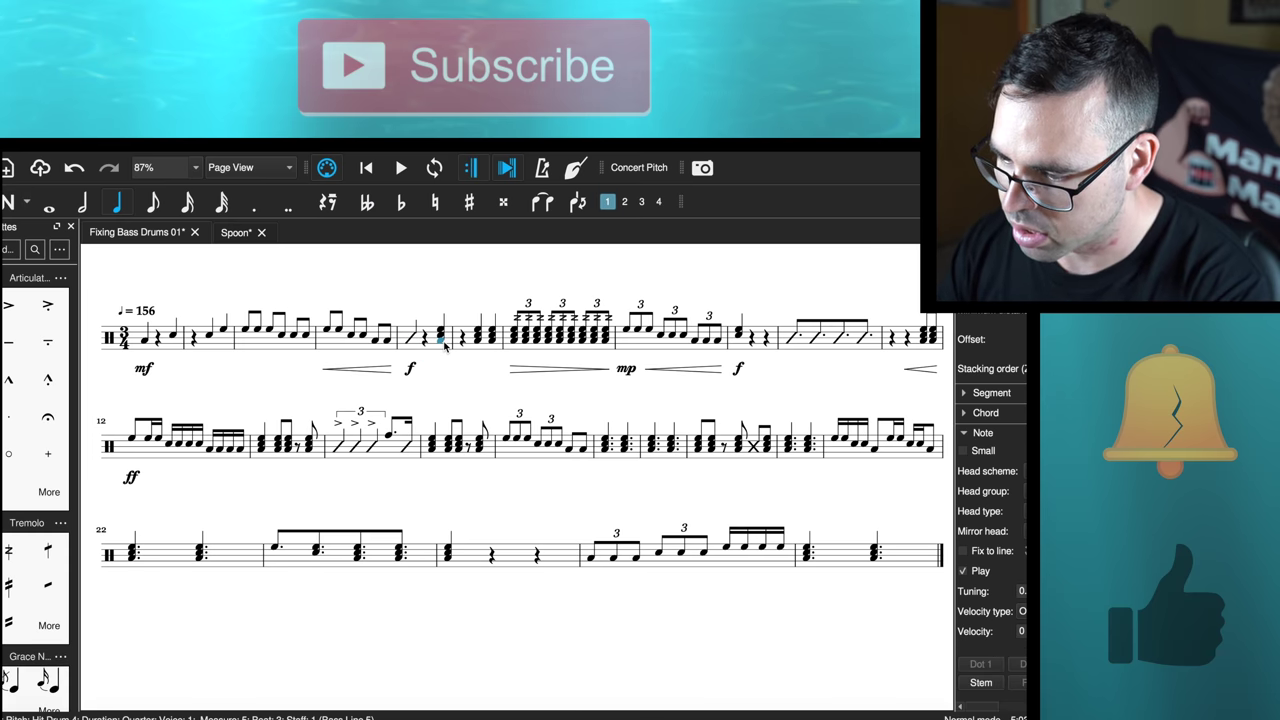
key(n)
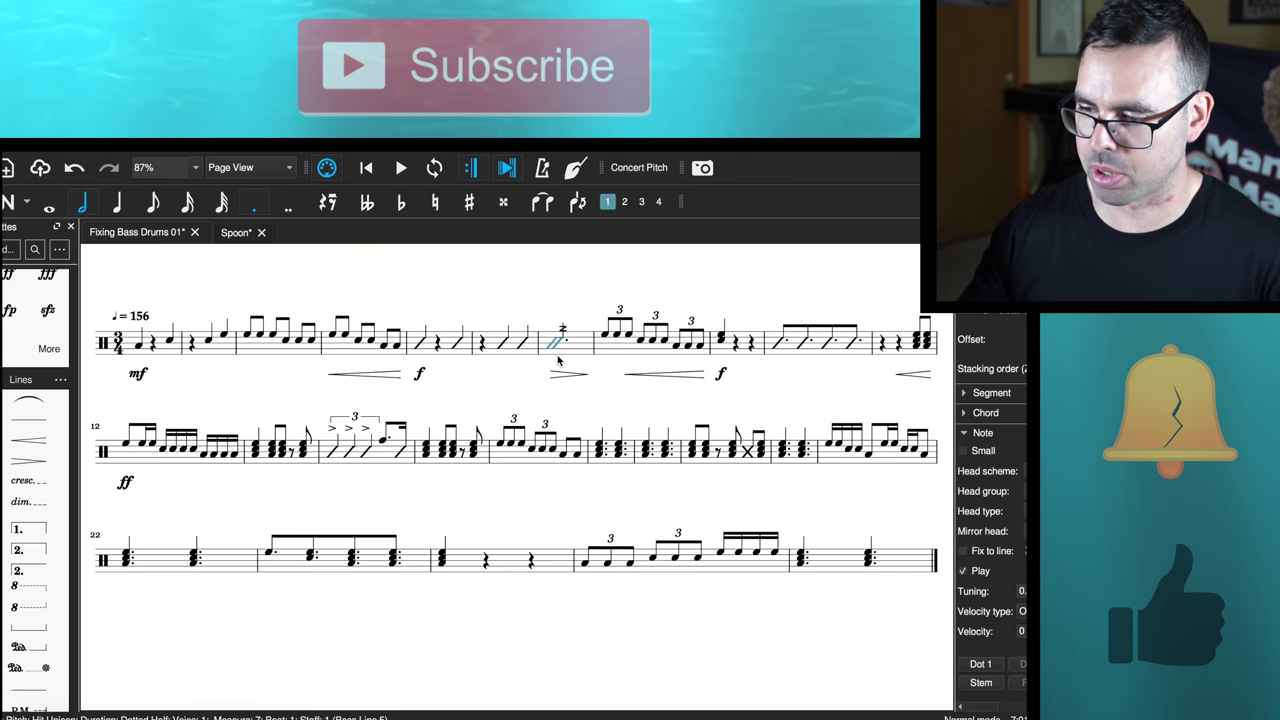
key(n)
key(Escape)
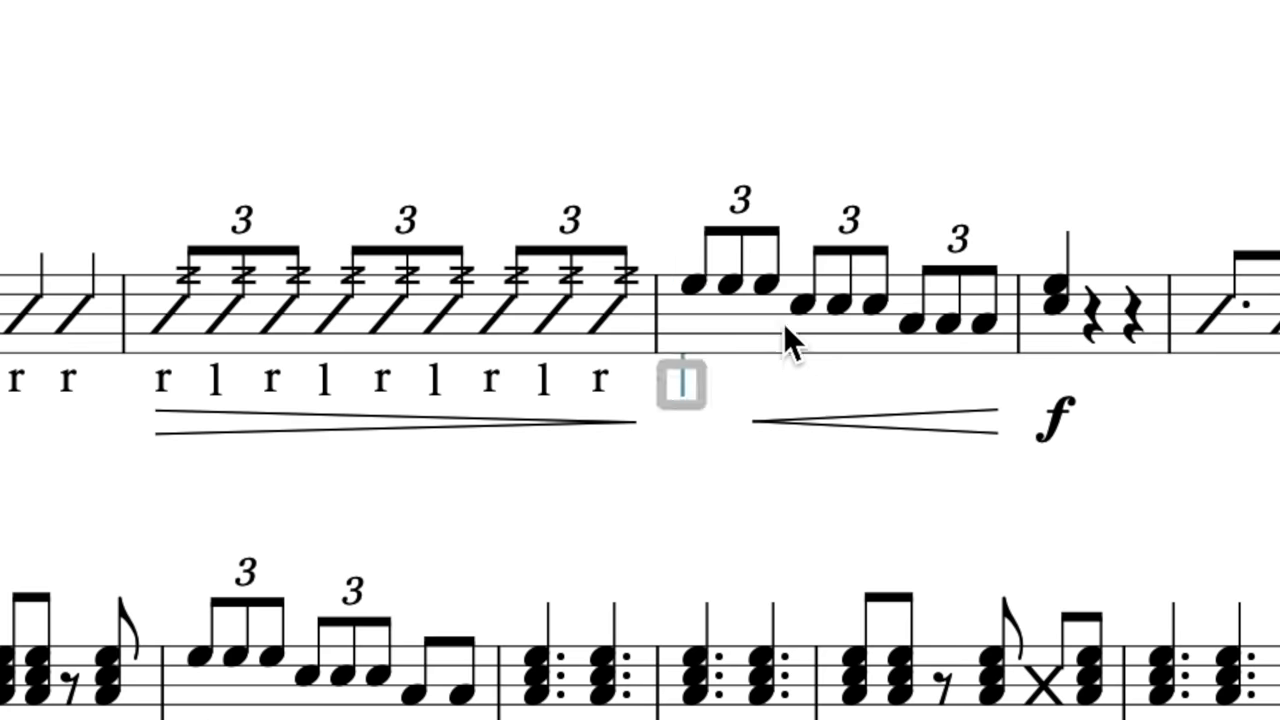
- Add l, r, l stickings under successive triplet notes
text(l)
key(space)
text(r)
key(space)
text(l)
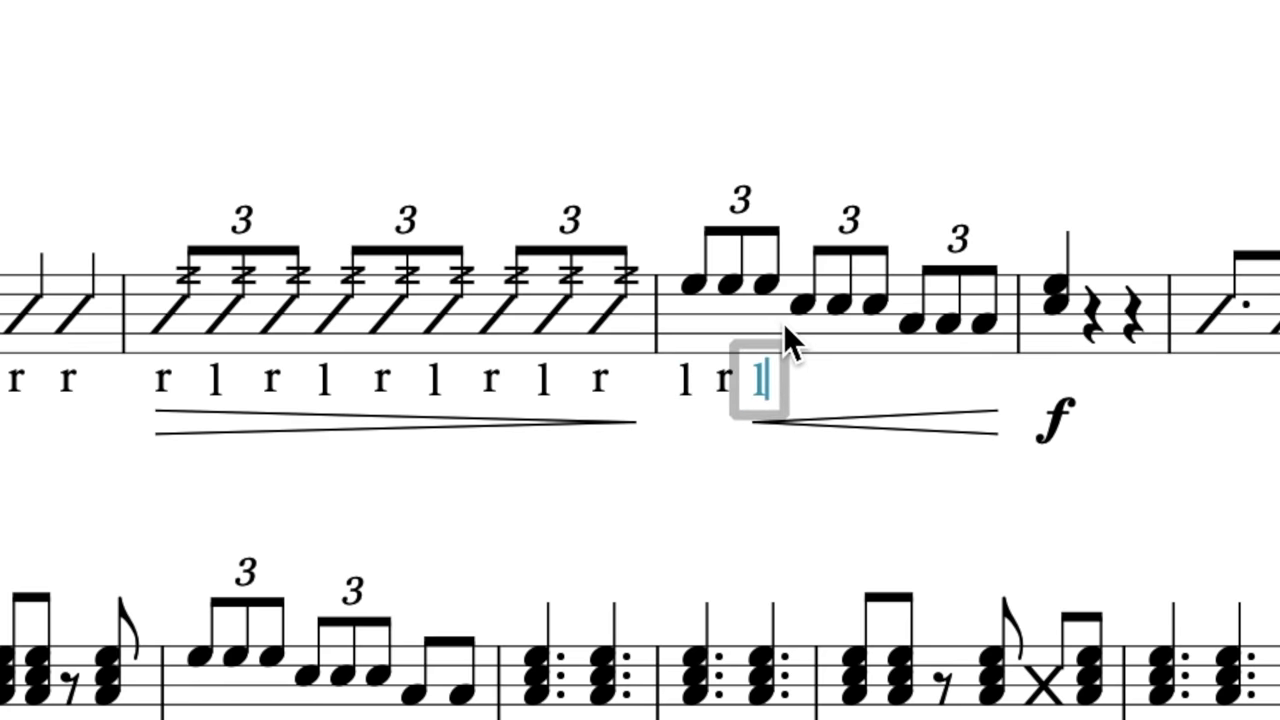
click(809, 306)
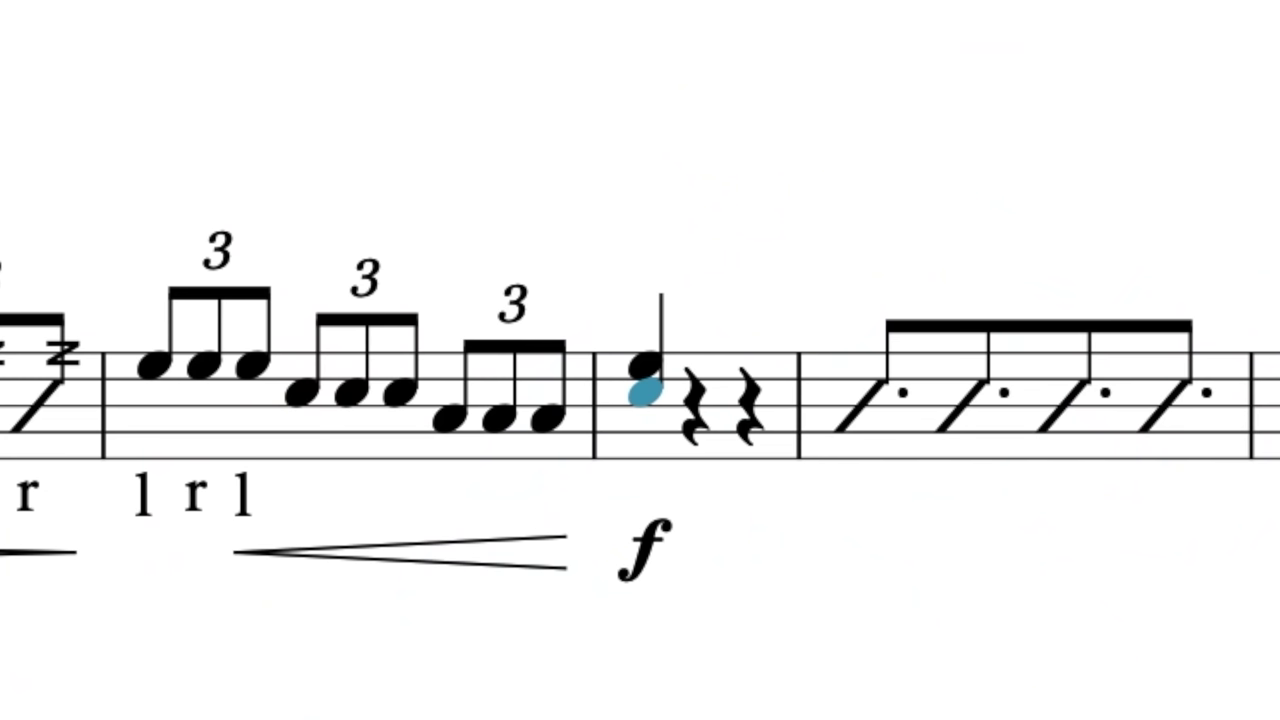
- Turn measure 9's two-note chord into a unison slash and add 'rr' stickings under measure 8
key(ctrl+shift+k)
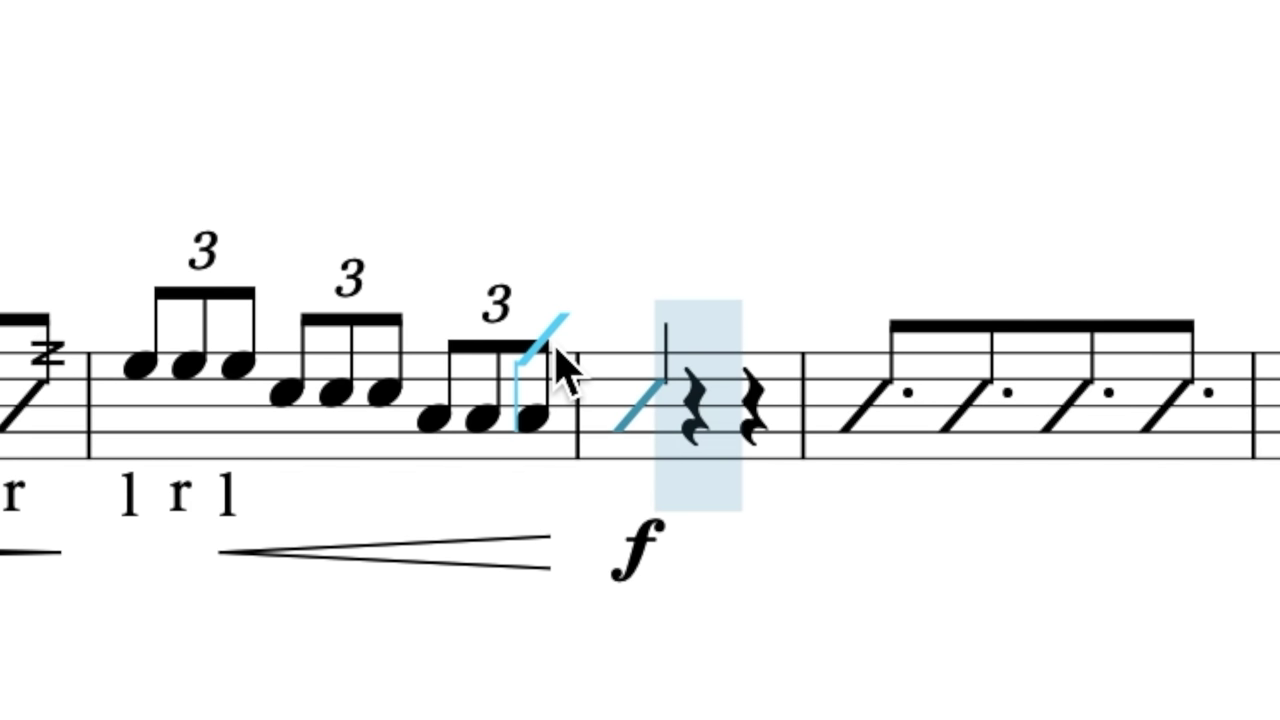
key(Escape)
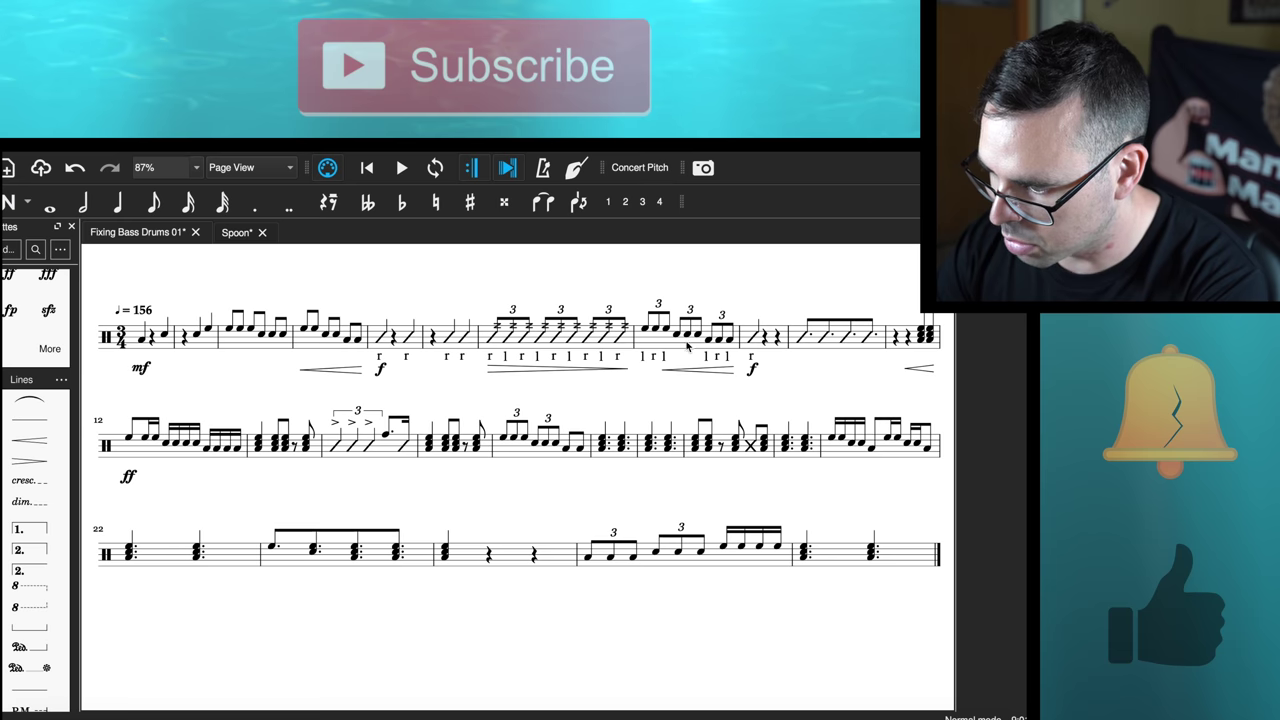
click(287, 395)
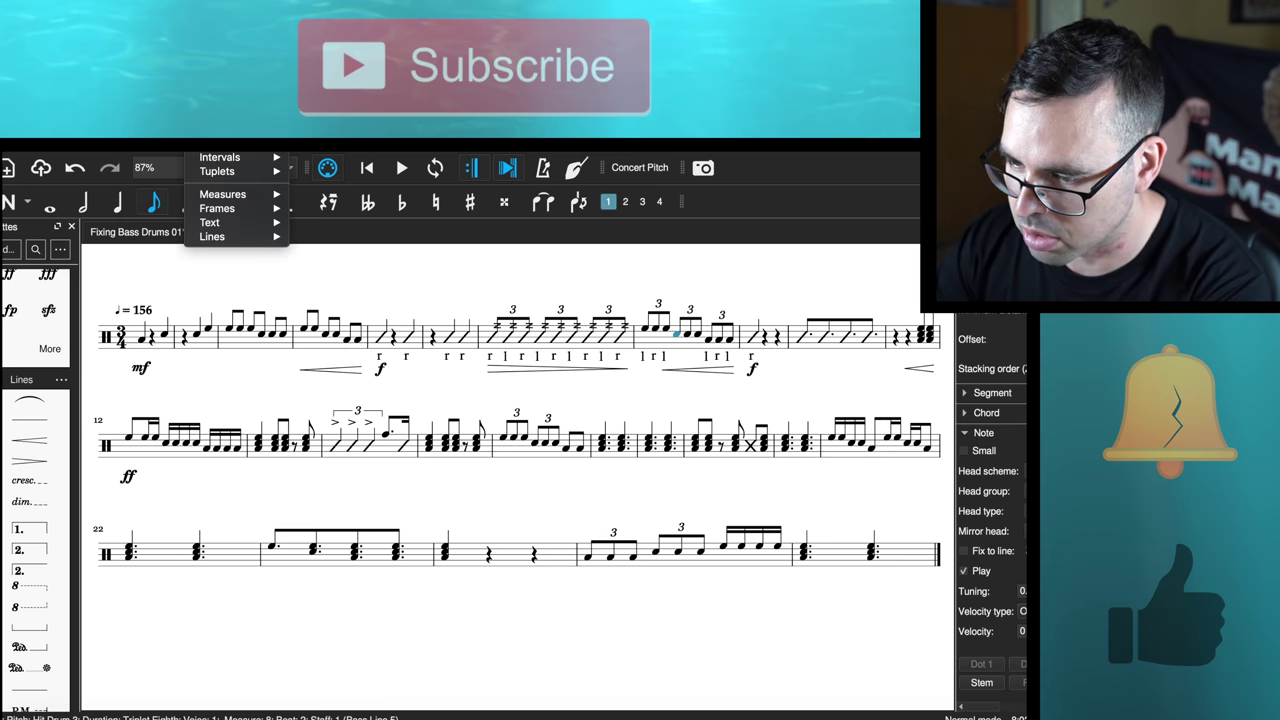
text(r)
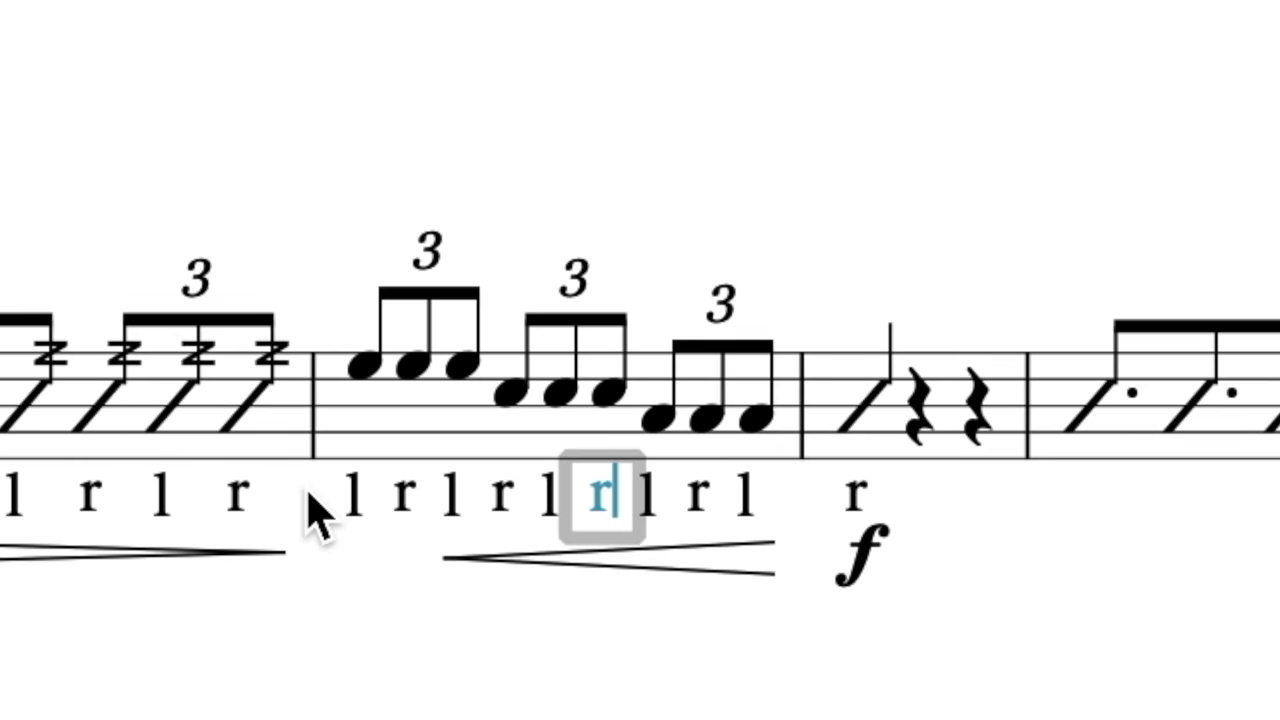
text(r)
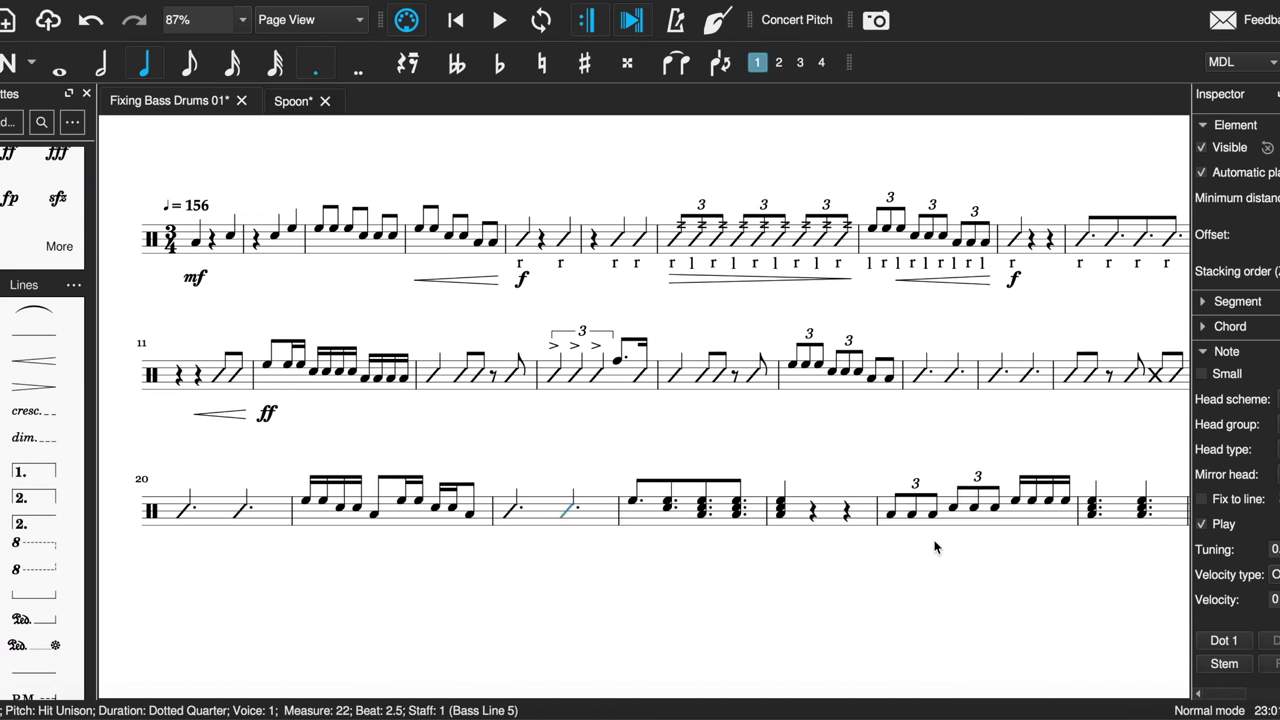
key(ctrl+v)
key(ctrl+v)
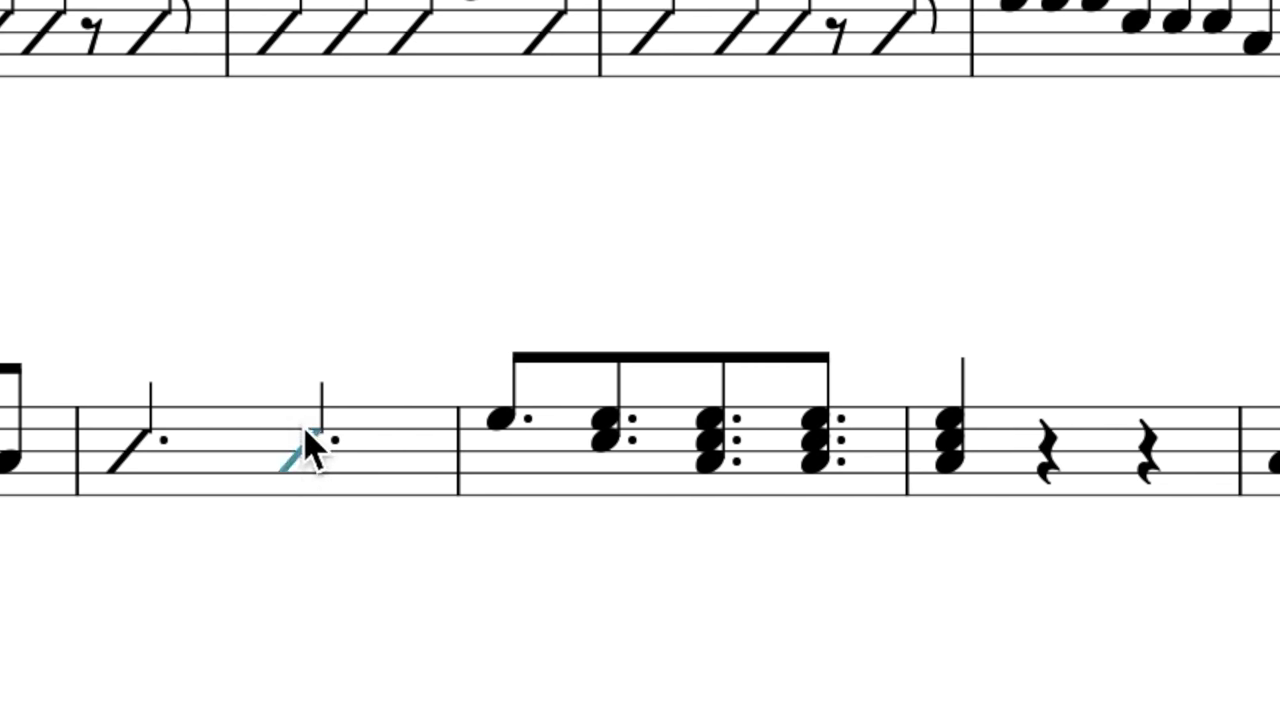
- Paste unison slashes over the stacked chords in measures 18–26
scroll(480, 425, up, 5)
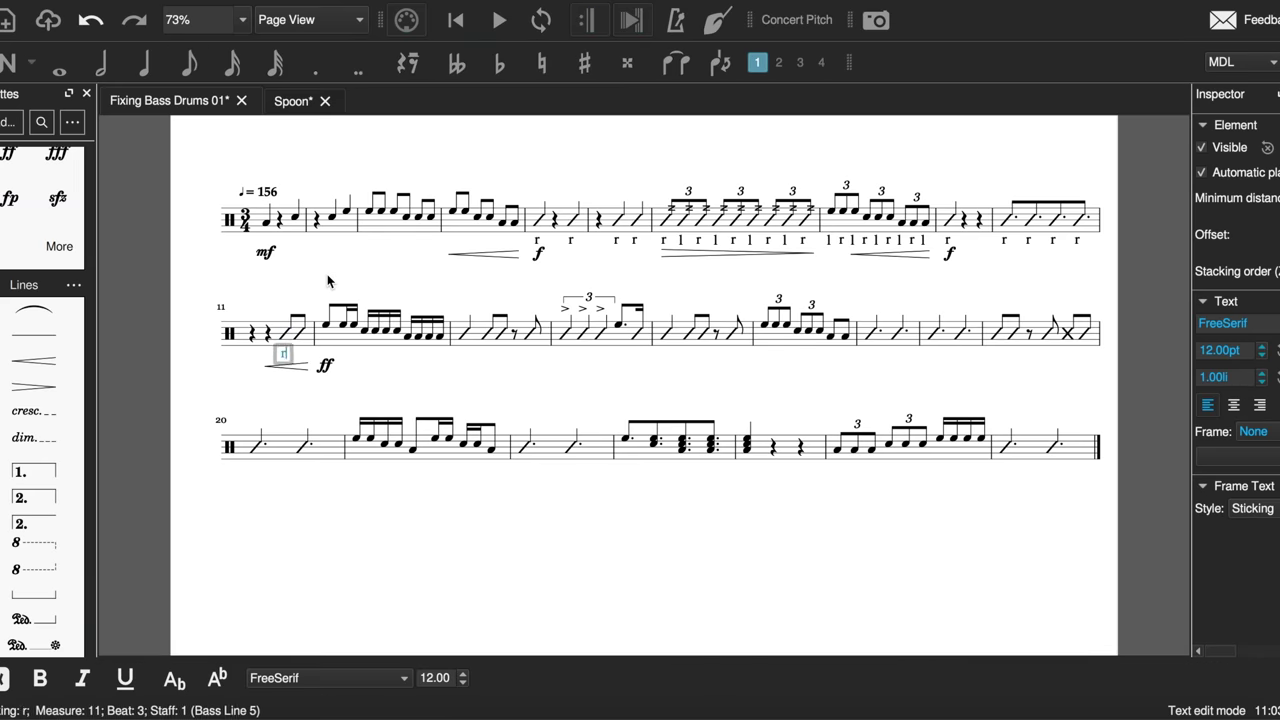
- Enter r/l stickings, including 'l', under the second line's notes
key(space)
key(space)
key(space)
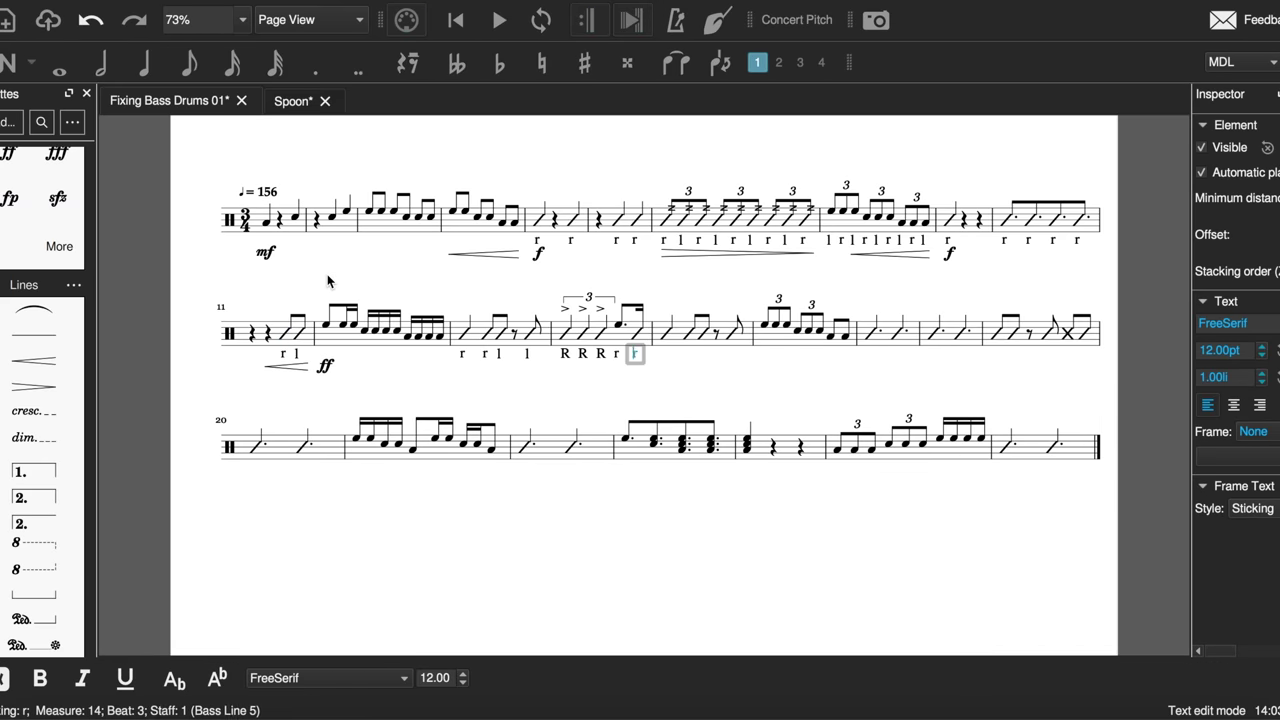
key(space)
text(l)
key(Escape)
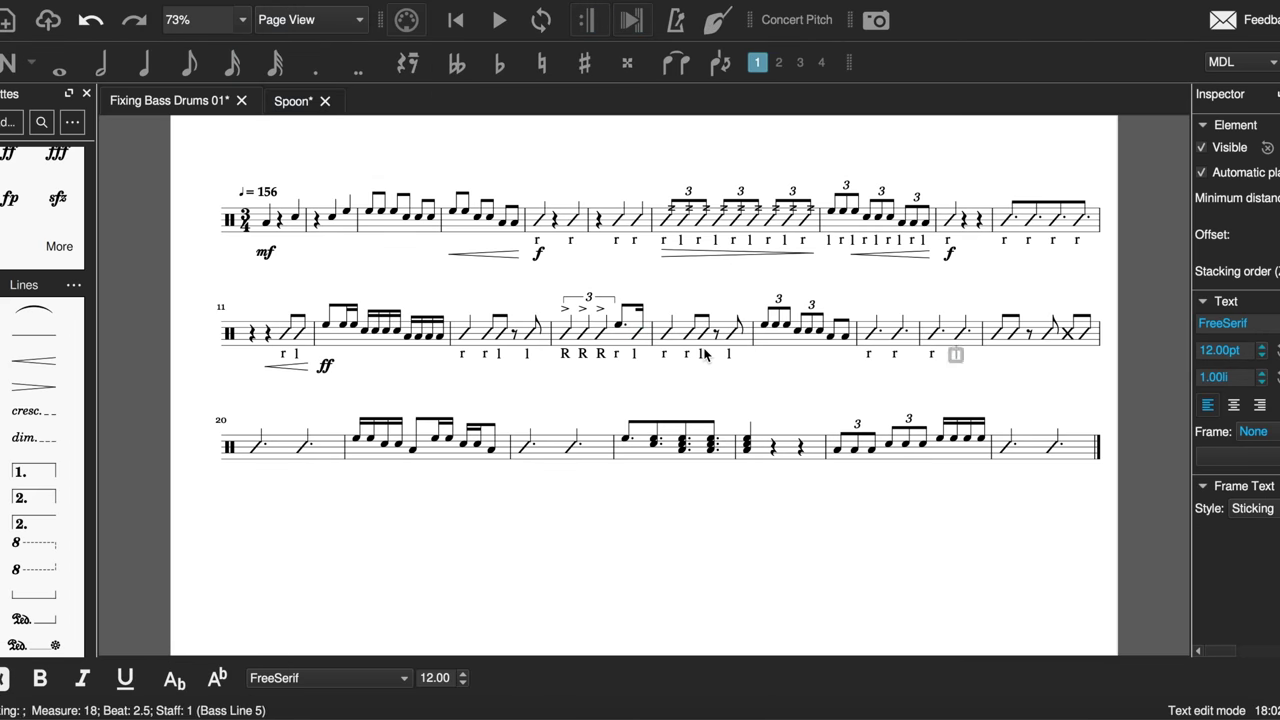
key(Escape)
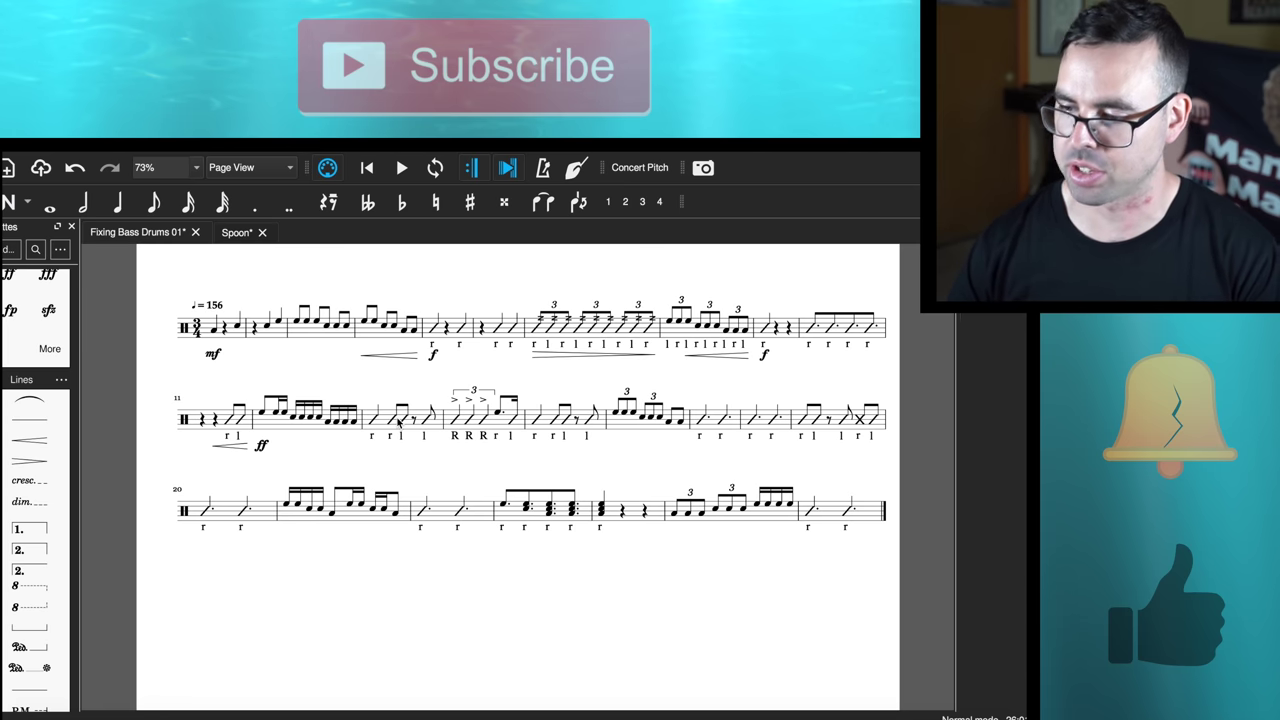
- Select the three accented triplet notes that get capital R stickings
scroll(478, 421, up, 8)
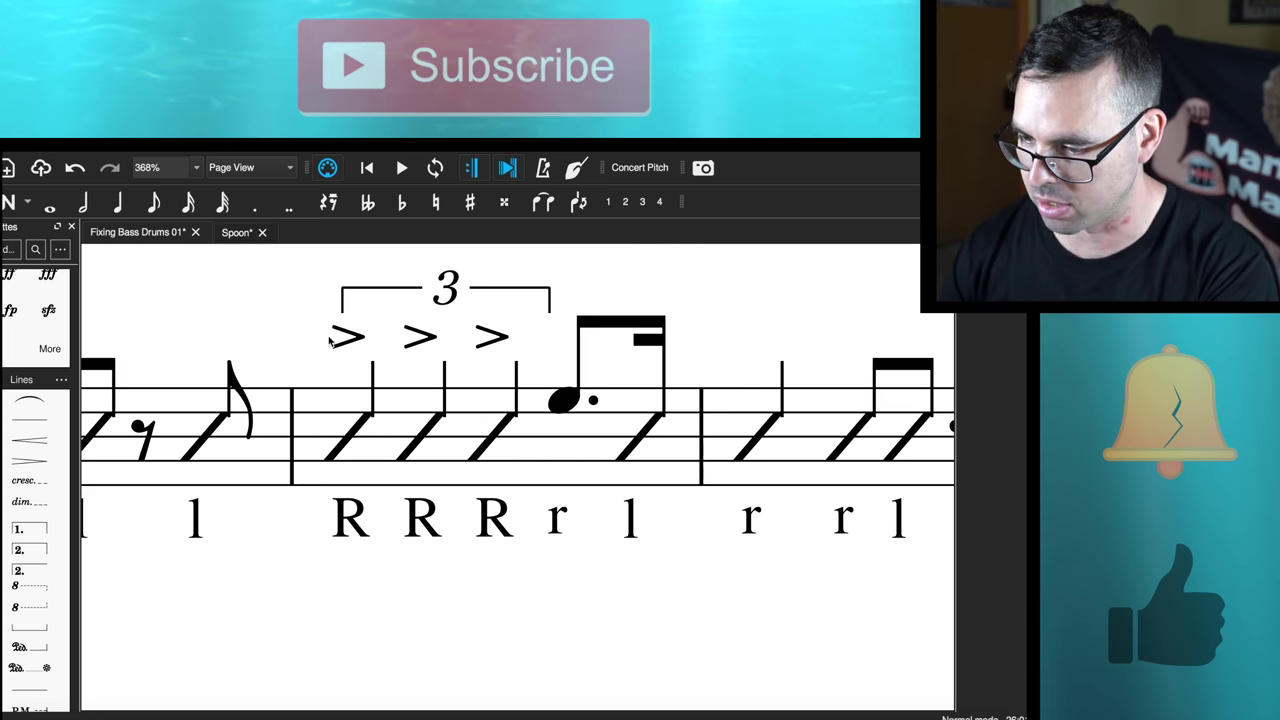
drag(316, 303, 551, 557)
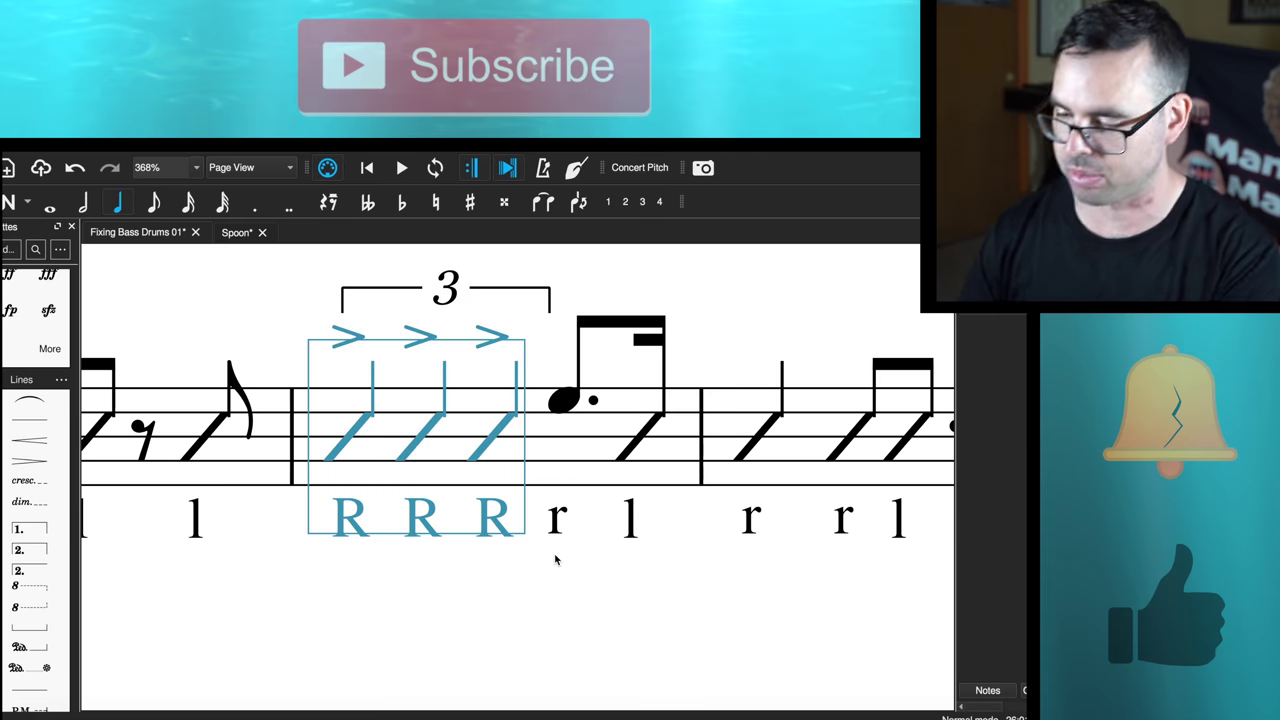
scroll(556, 560, down, 7)
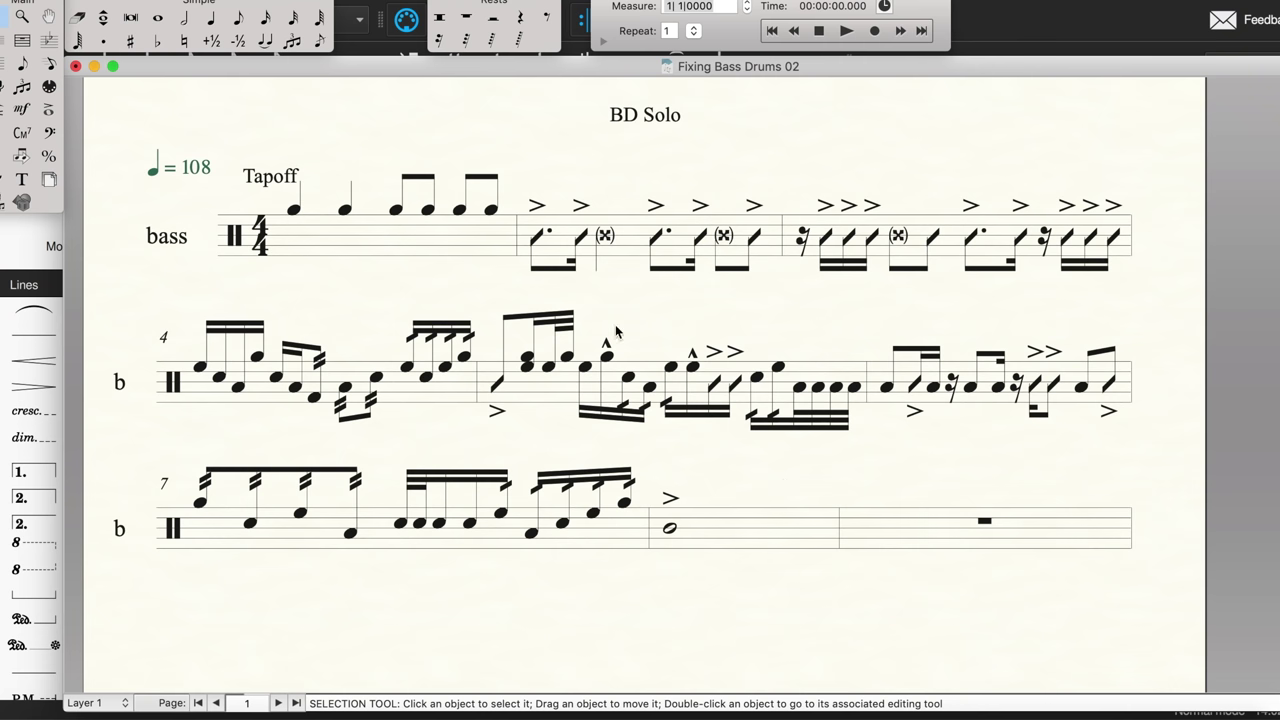
- Select every measure of the Finale BD Solo score and set all stems to point up
click(525, 714)
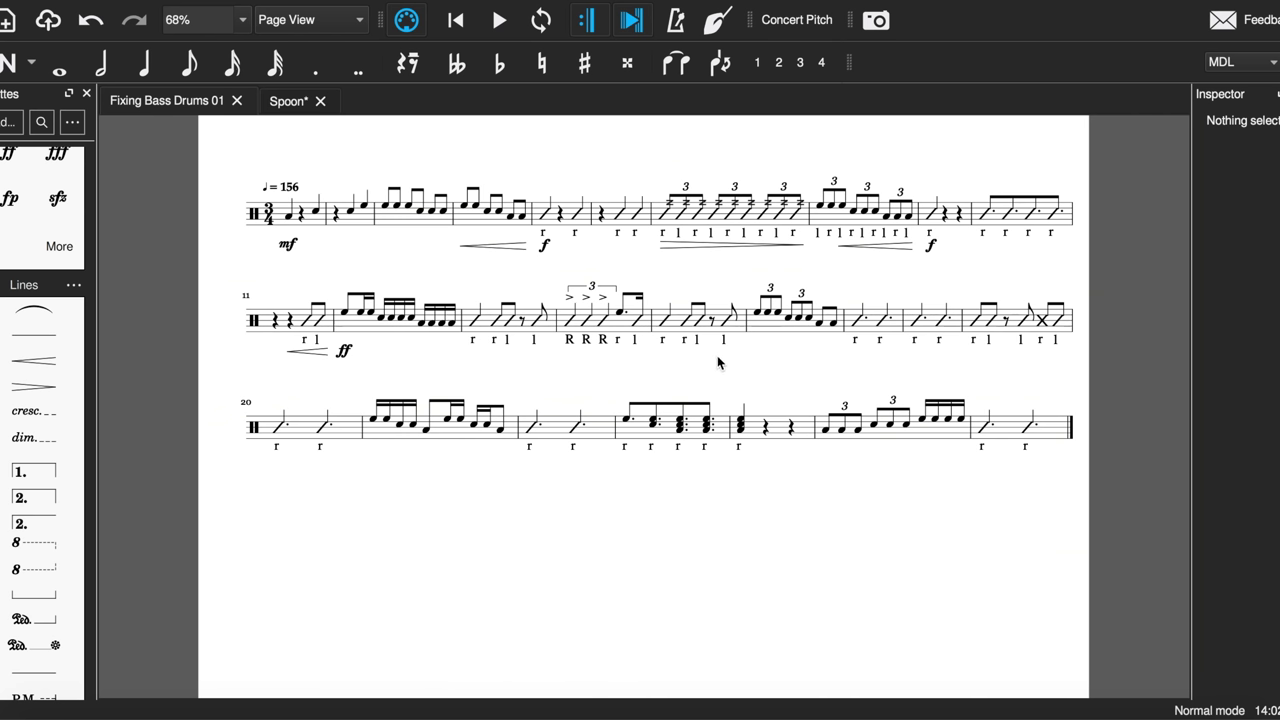
click(405, 714)
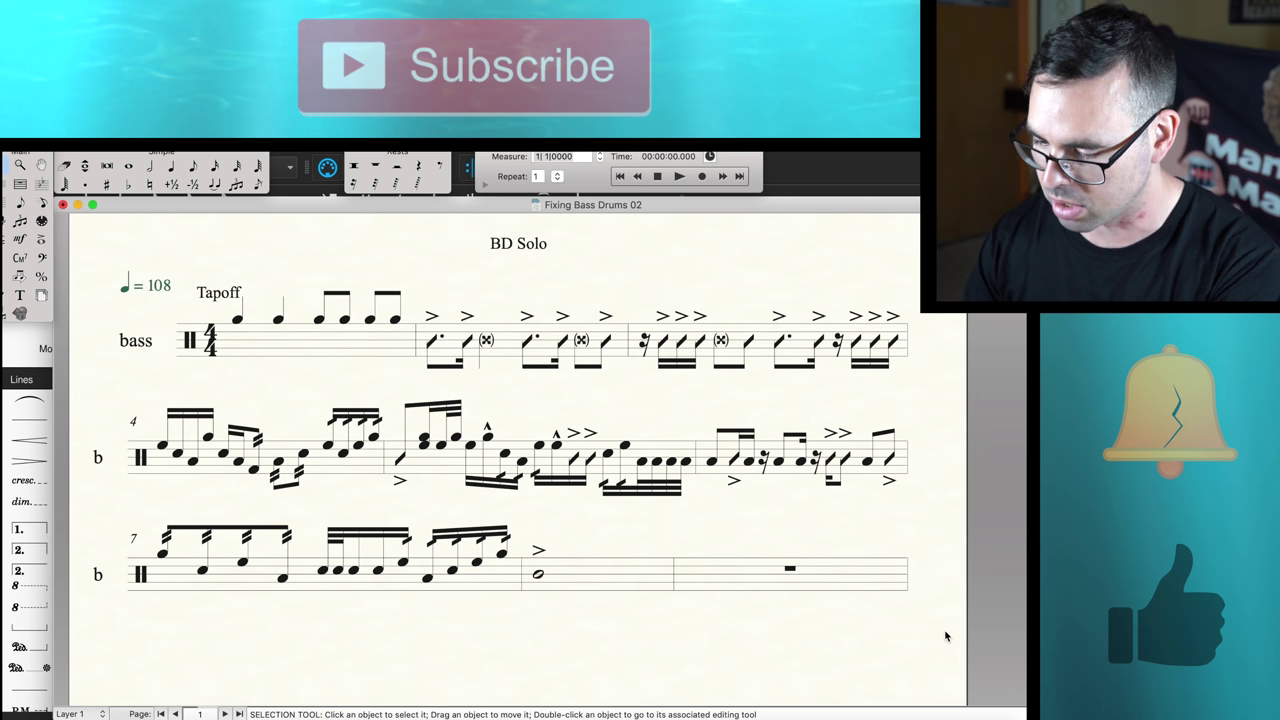
drag(946, 636, 53, 280)
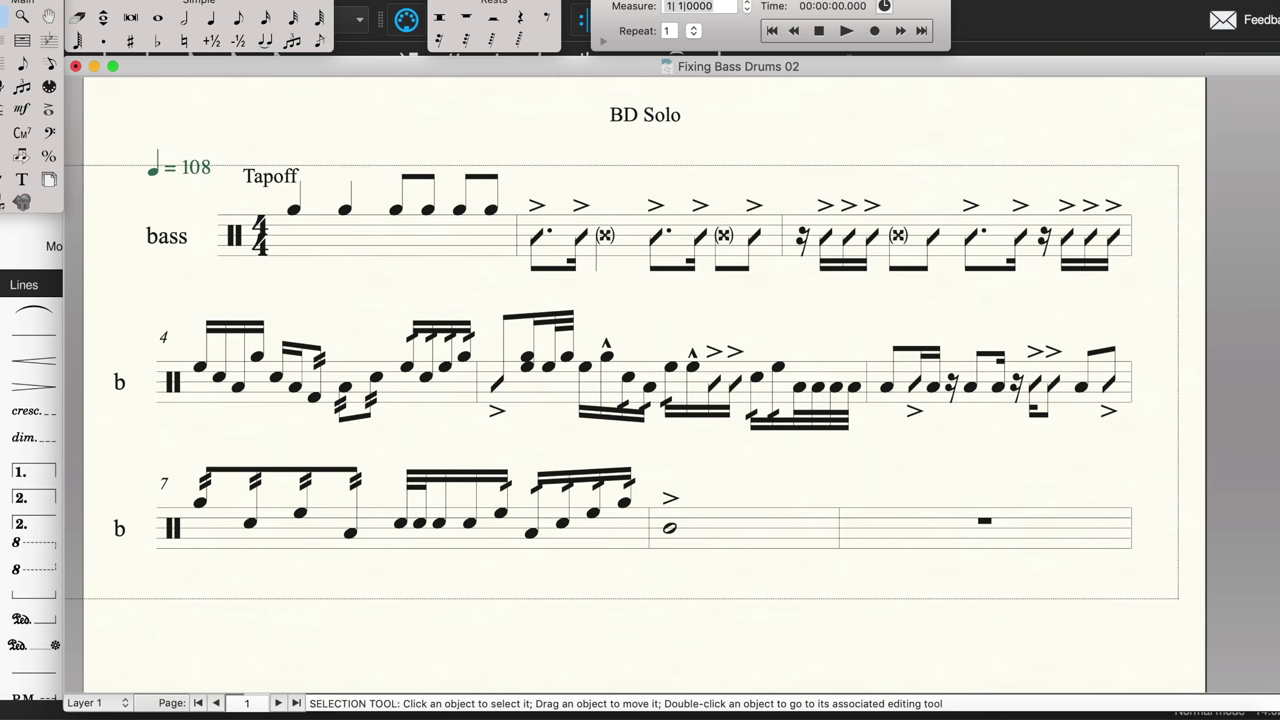
drag(137, 165, 131, 173)
click(179, 0)
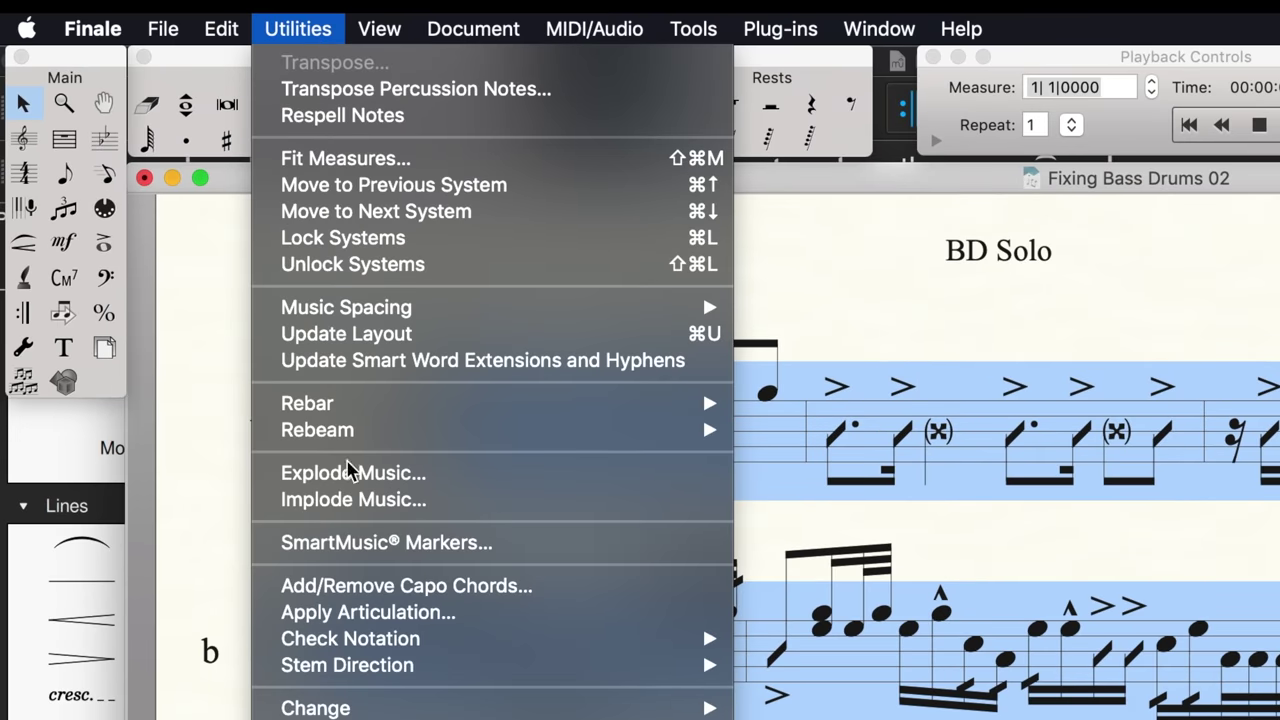
mouse_move(465, 673)
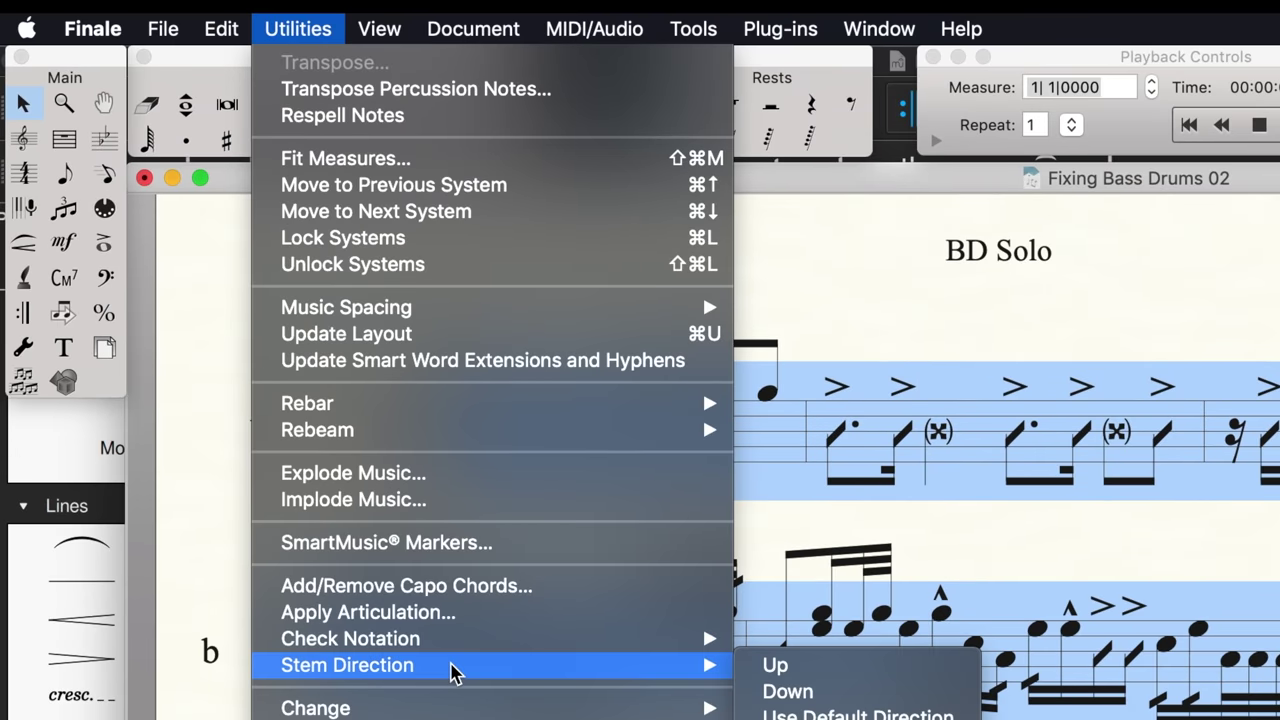
click(776, 666)
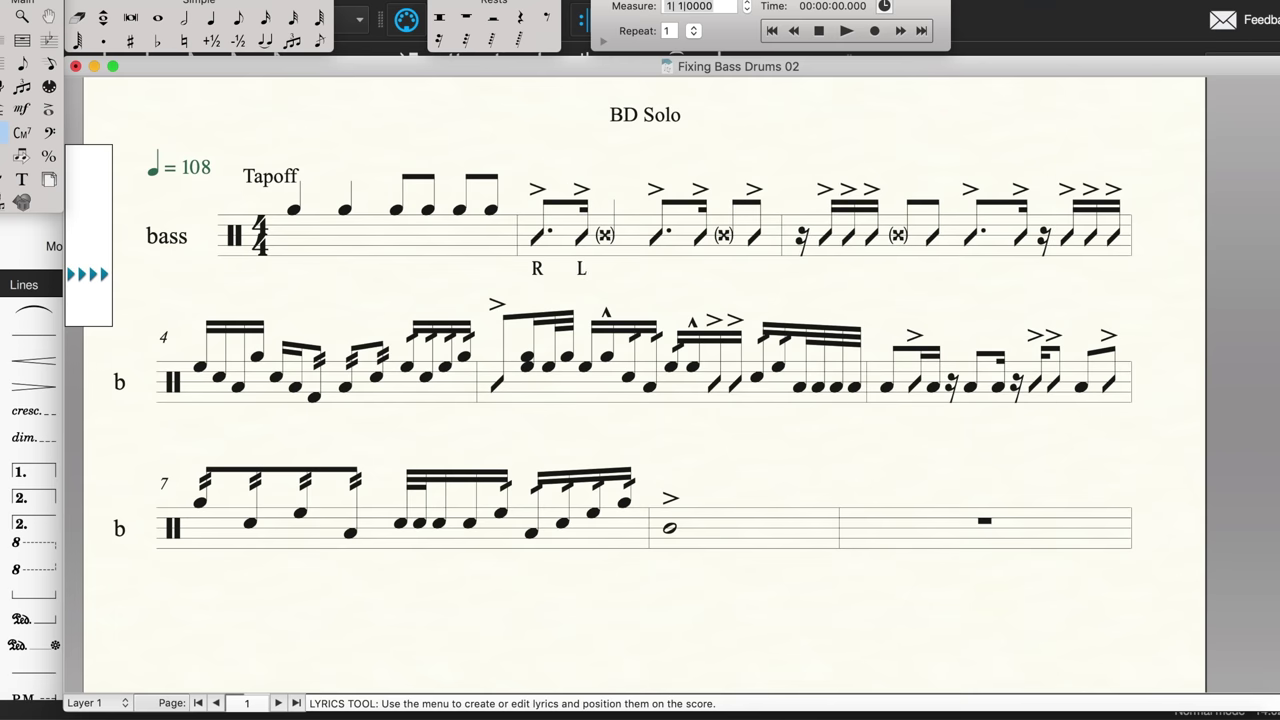
- Type the stickings 'L L R L r l R L' under measure 3's notes
text(L L R L r l R L L R)
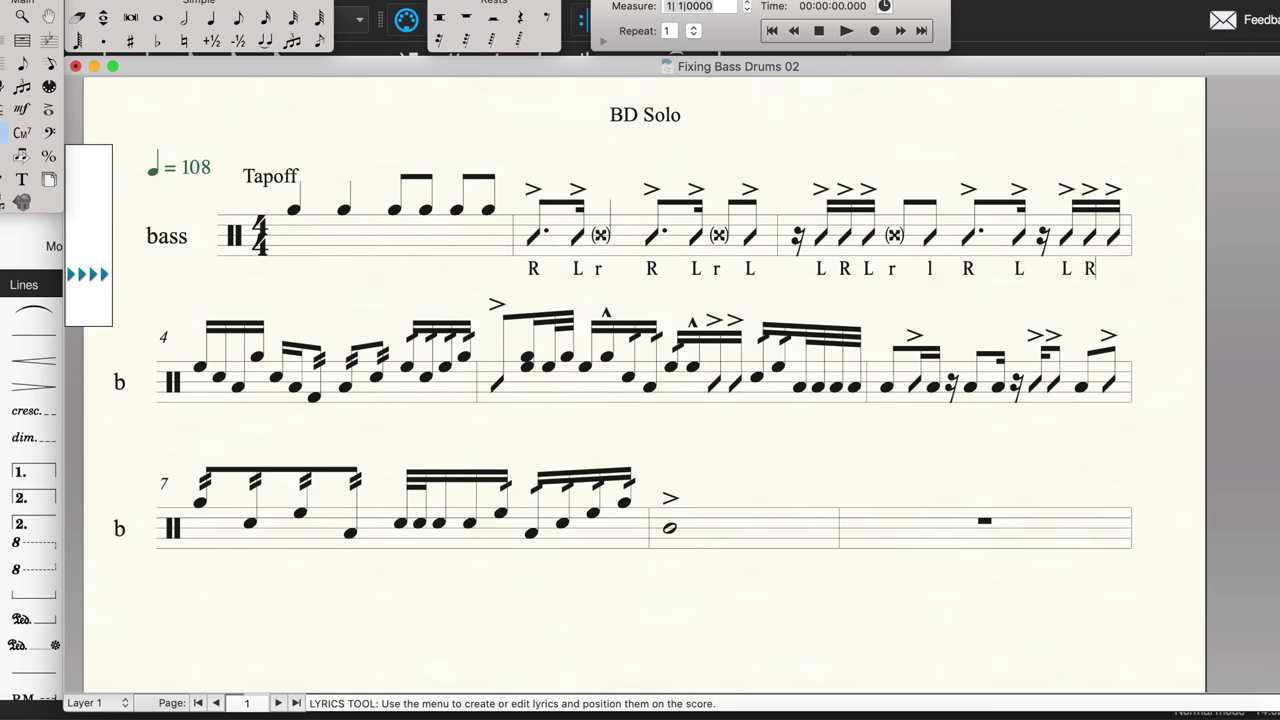
text(L)
key(Escape)
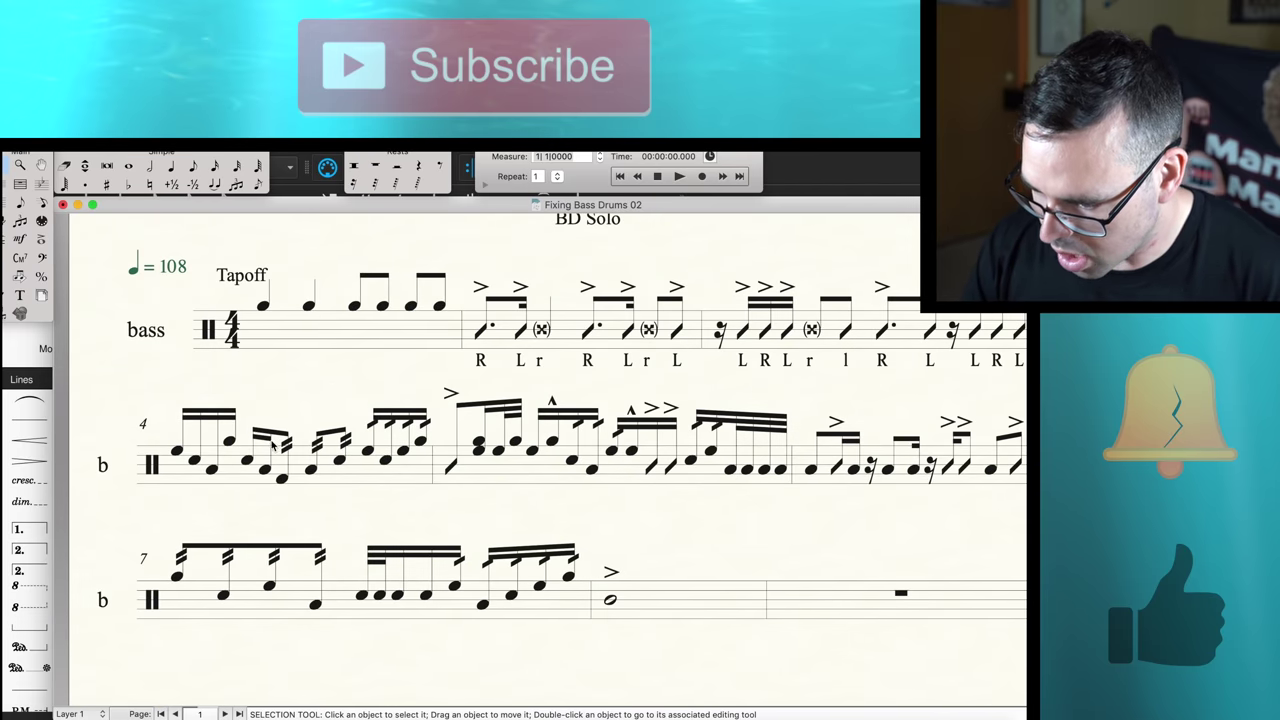
click(347, 462)
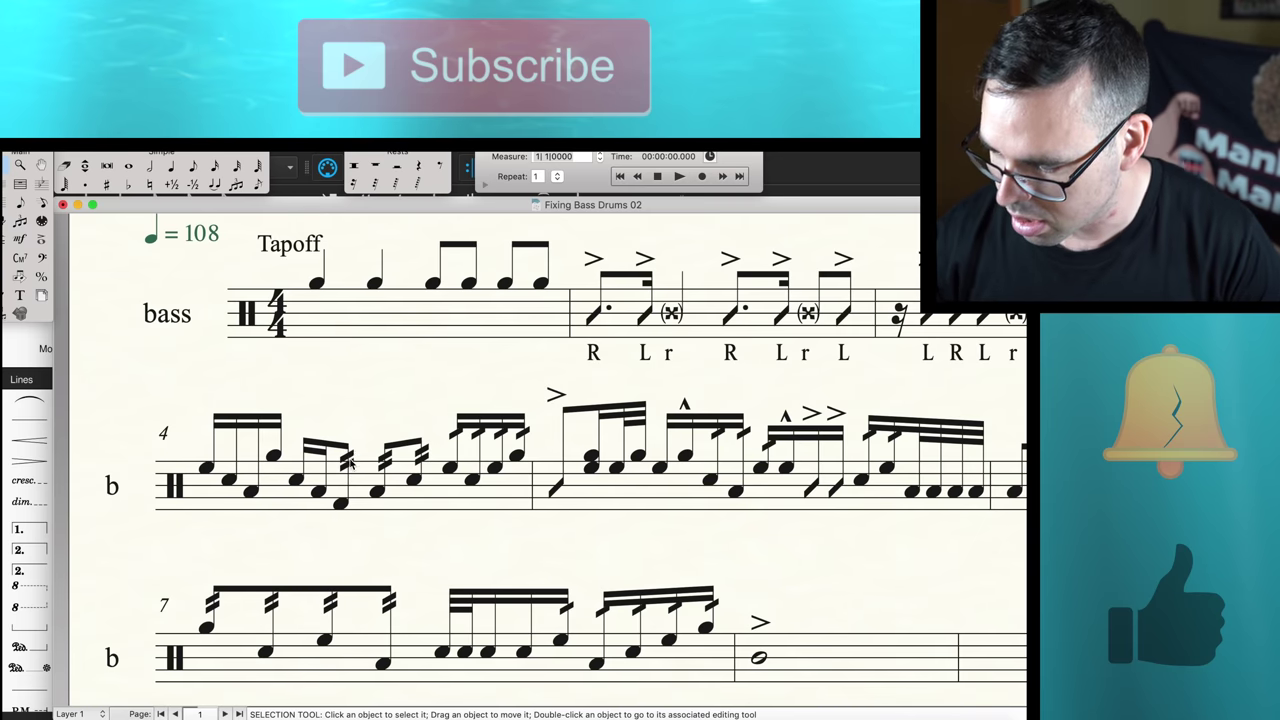
- Select measure 4's stacked notes and clear them out
click(347, 460)
click(342, 505)
click(342, 505)
key(Escape)
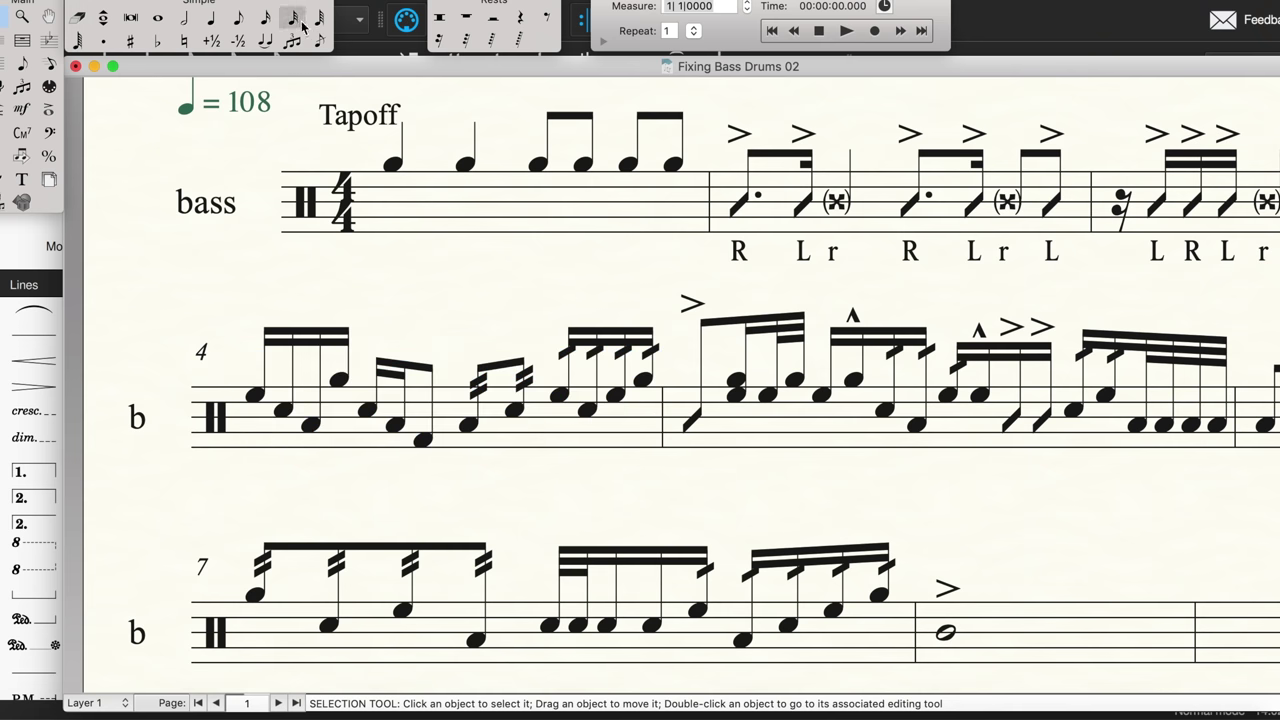
- Enter a run of 32nd notes into measure 4, moving the first to a different drum
click(301, 20)
click(428, 437)
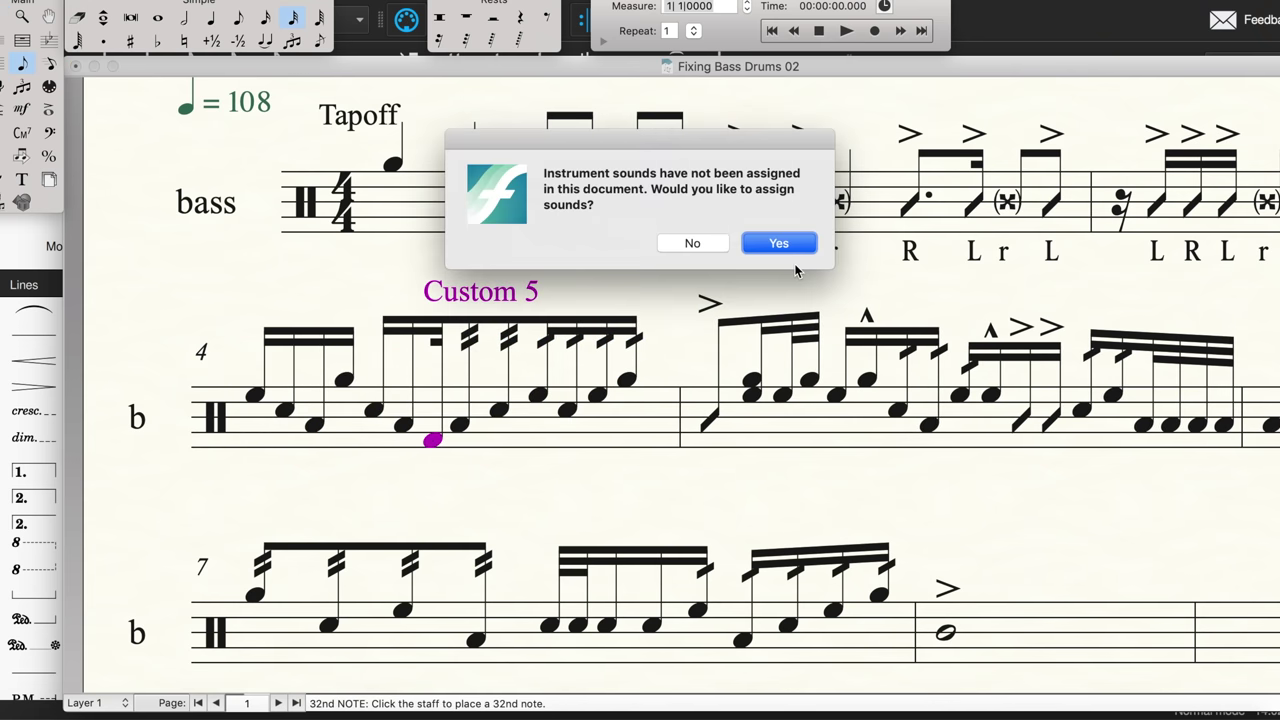
click(686, 243)
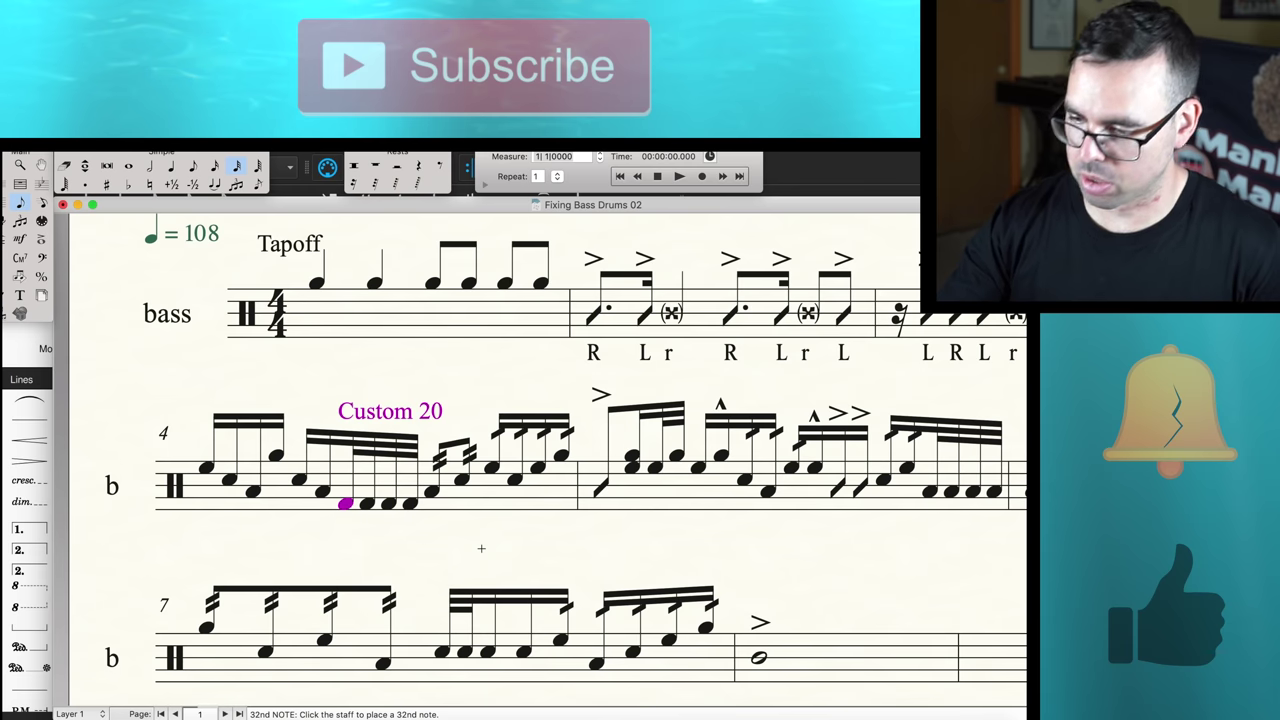
key(alt+Down)
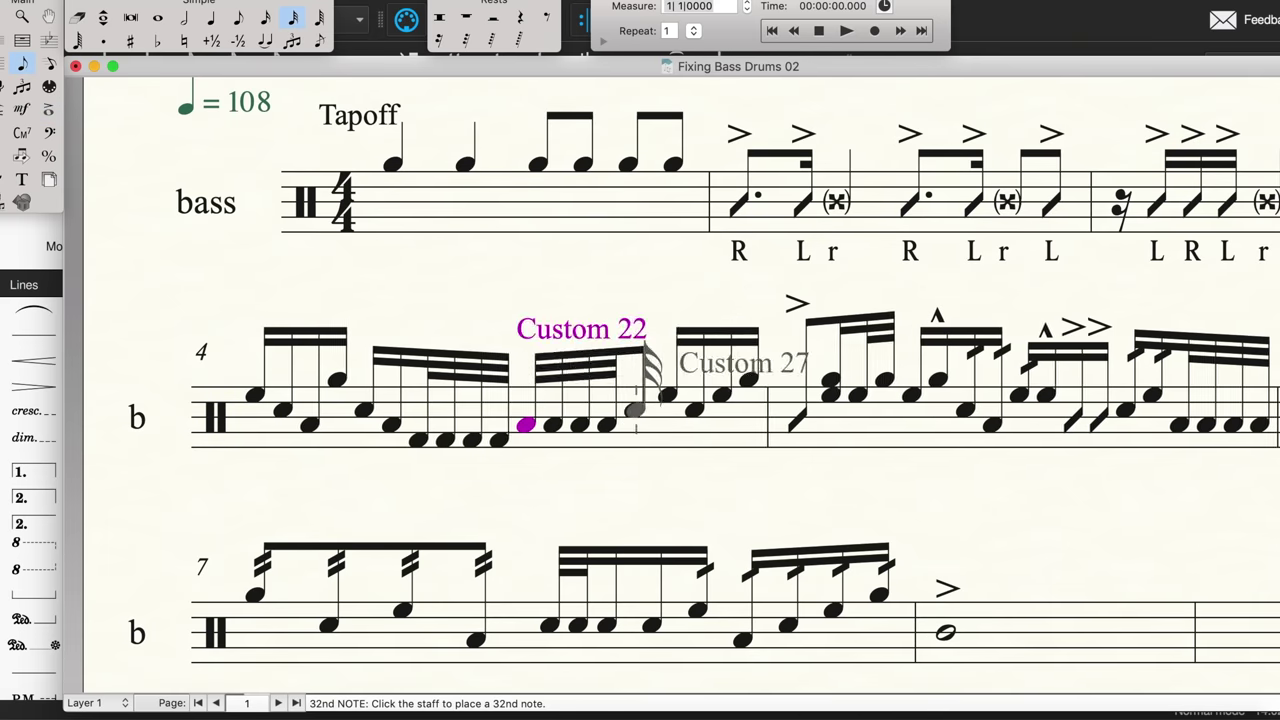
click(720, 409)
click(831, 394)
click(889, 409)
click(1000, 380)
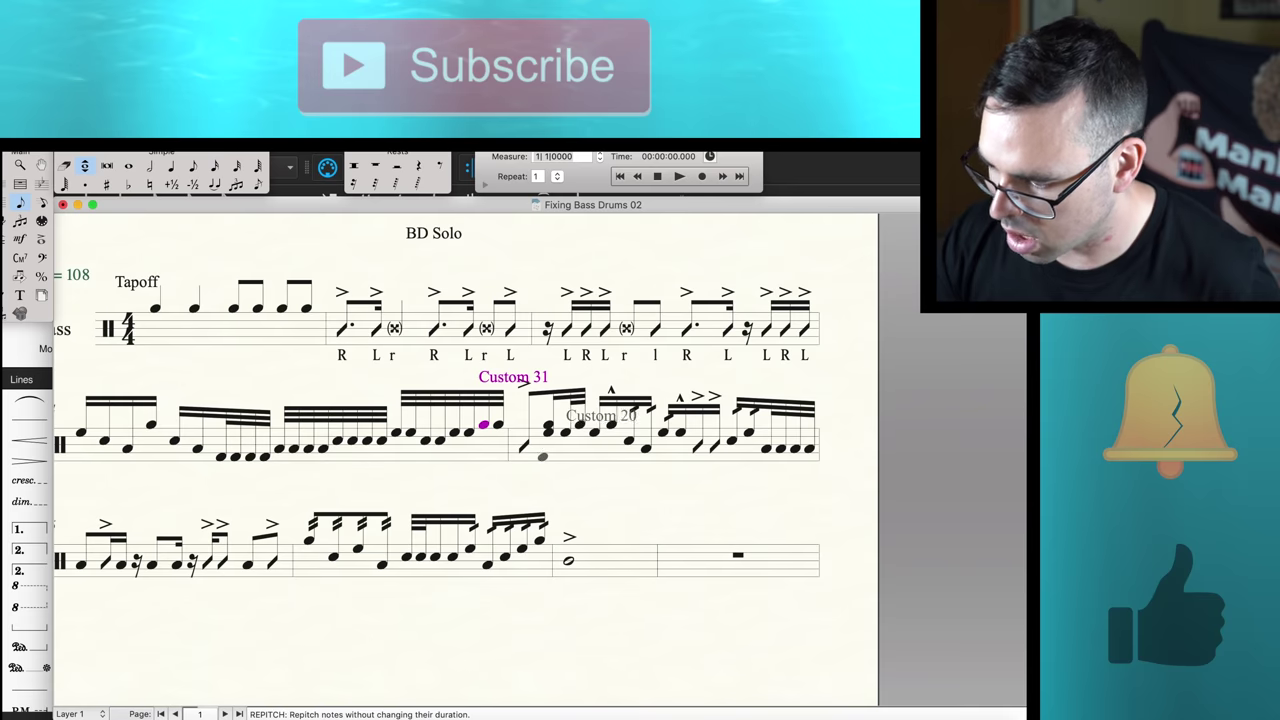
- Show the Special Tools palette and give a measure 5 note an X notehead
scroll(466, 440, down, 3)
key(super+equal)
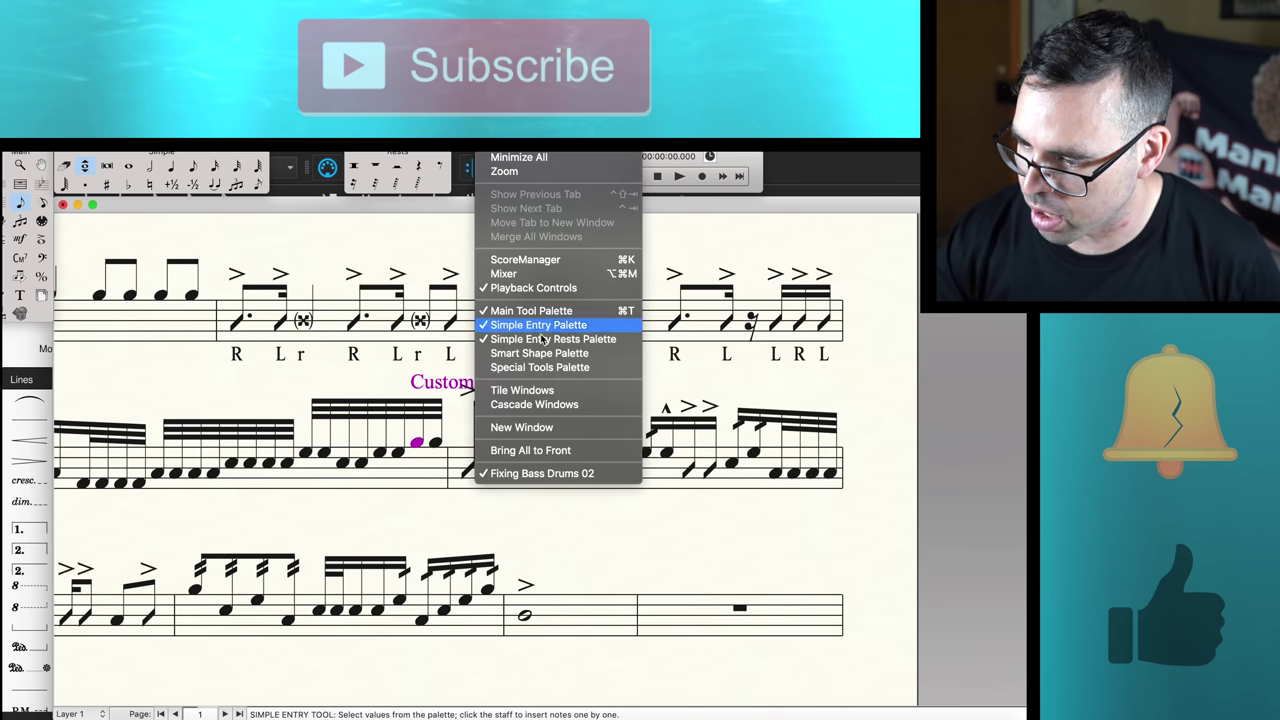
click(544, 375)
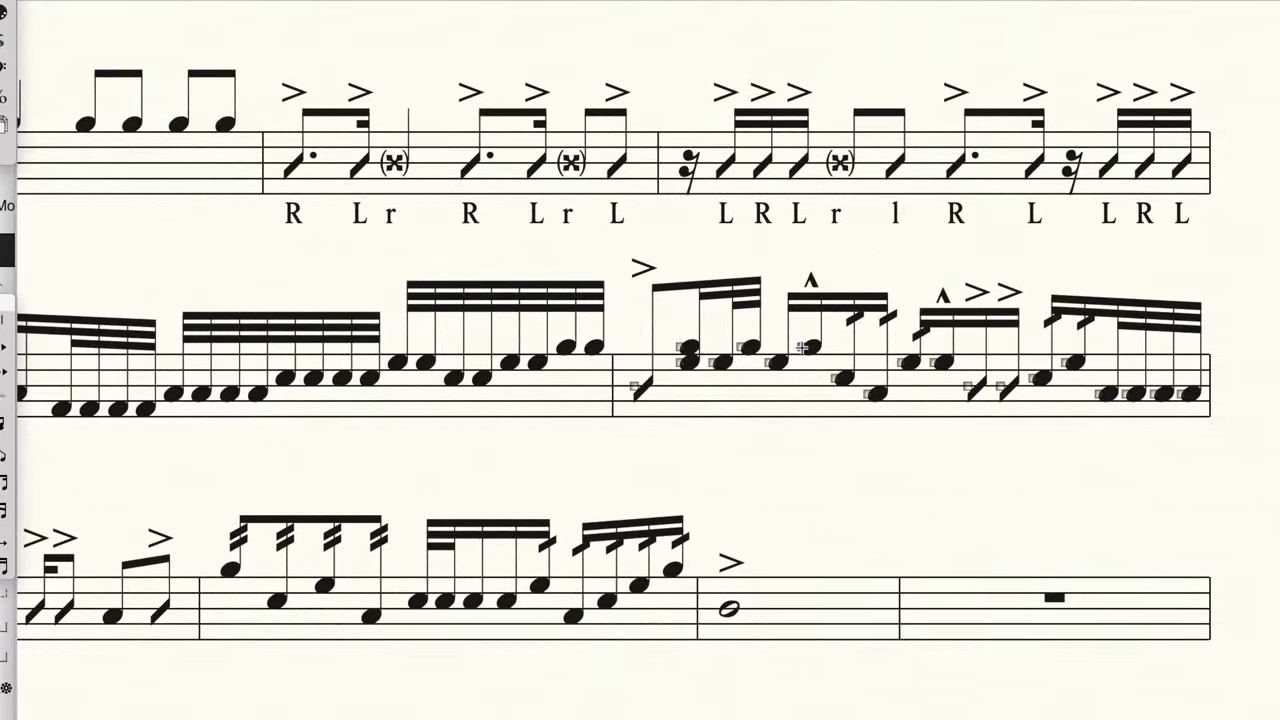
double_click(802, 346)
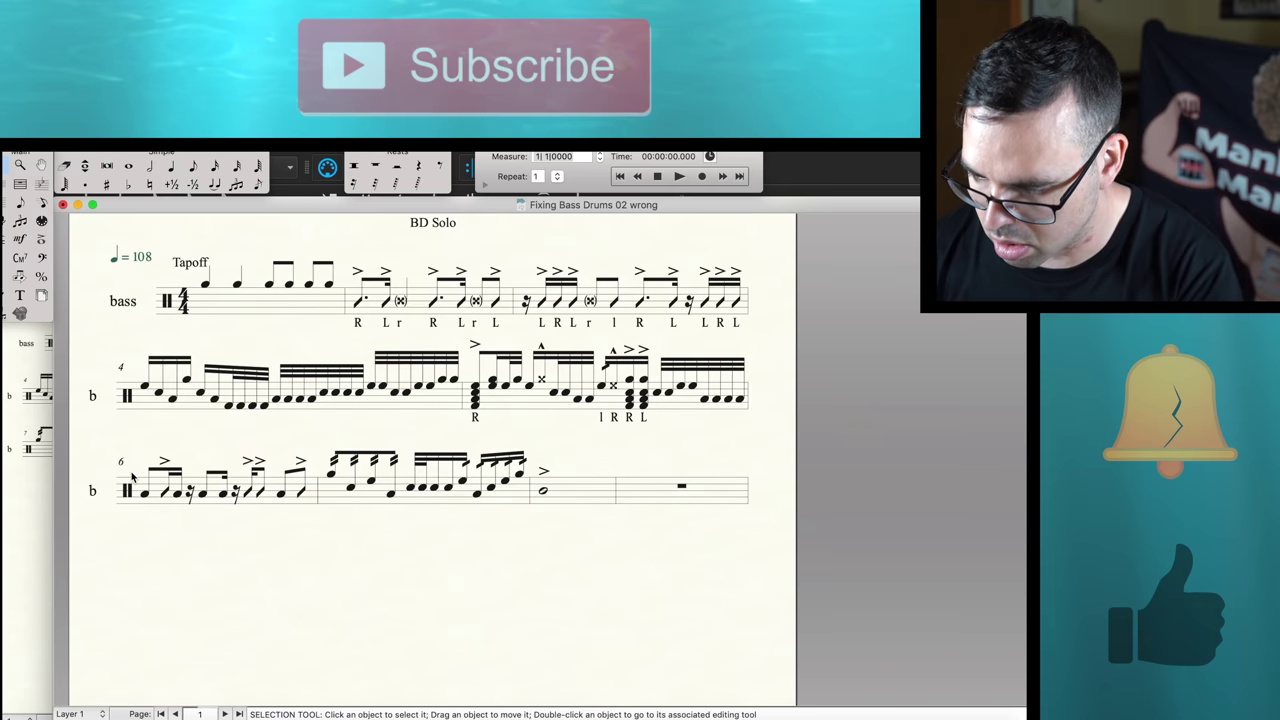
- Add a stacked unison drum note on measure 6's accented beat and choose its articulation
key(super+equal)
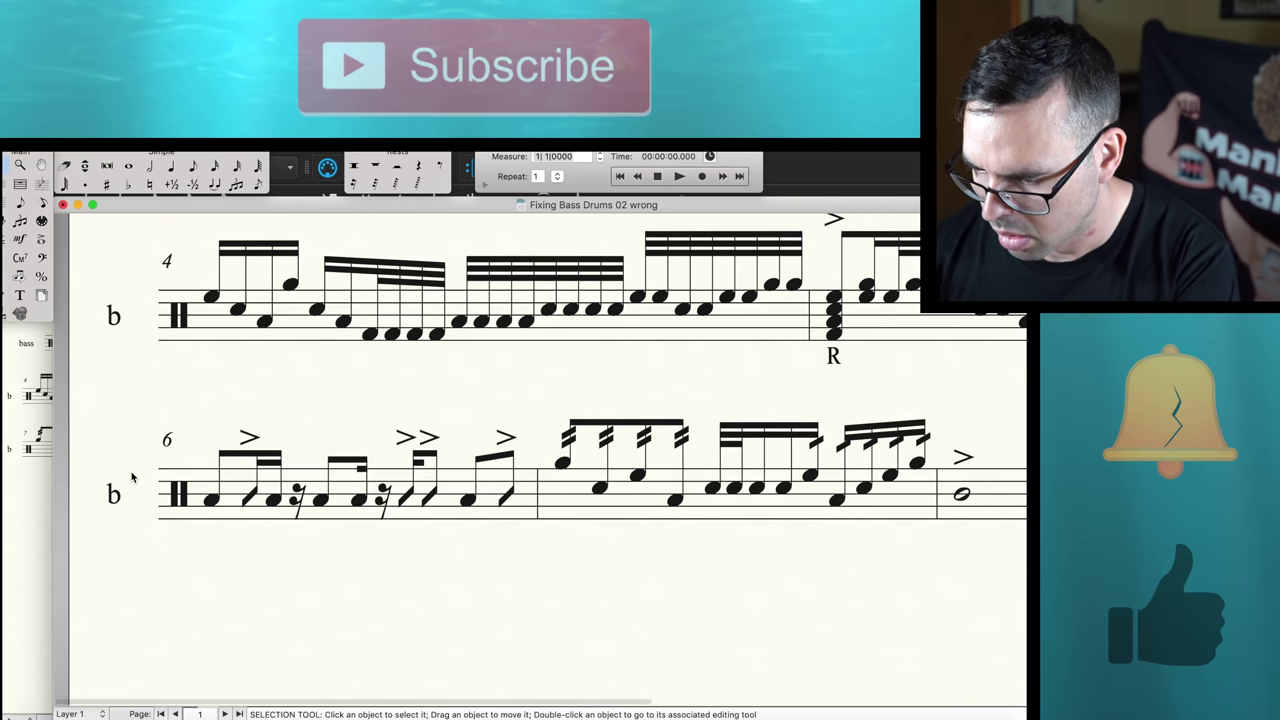
key(super+equal)
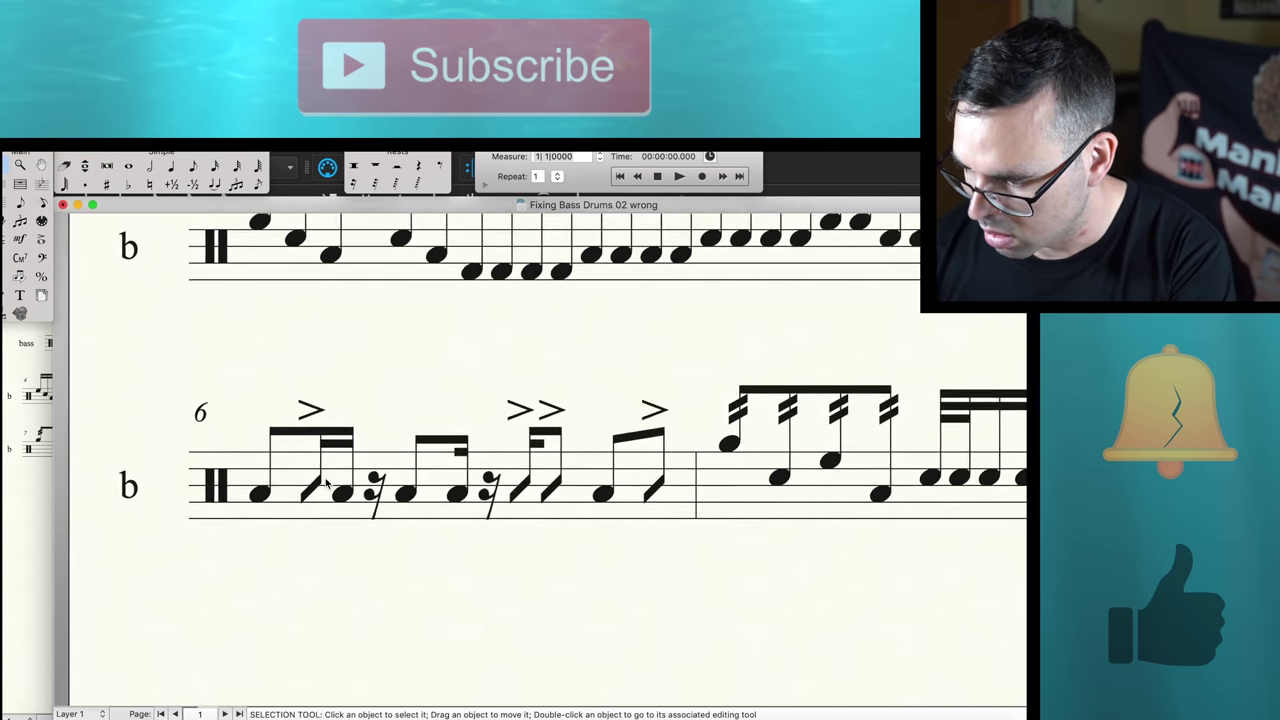
click(263, 502)
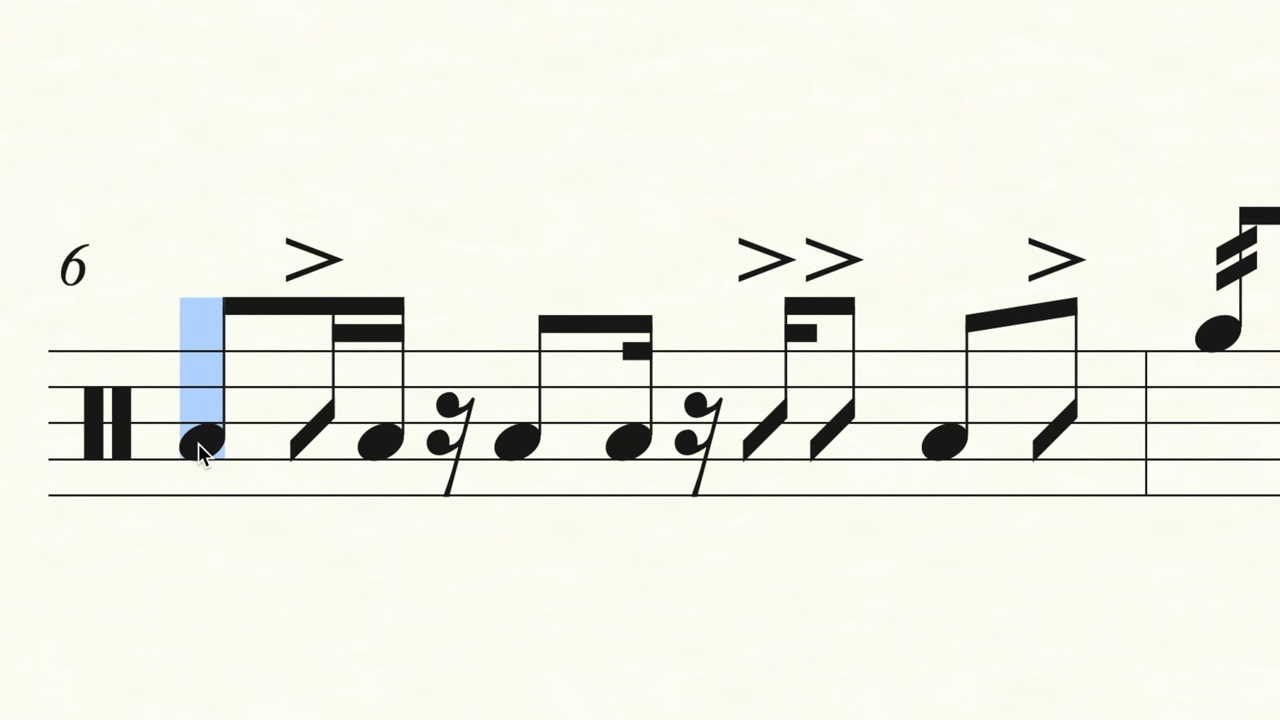
click(318, 418)
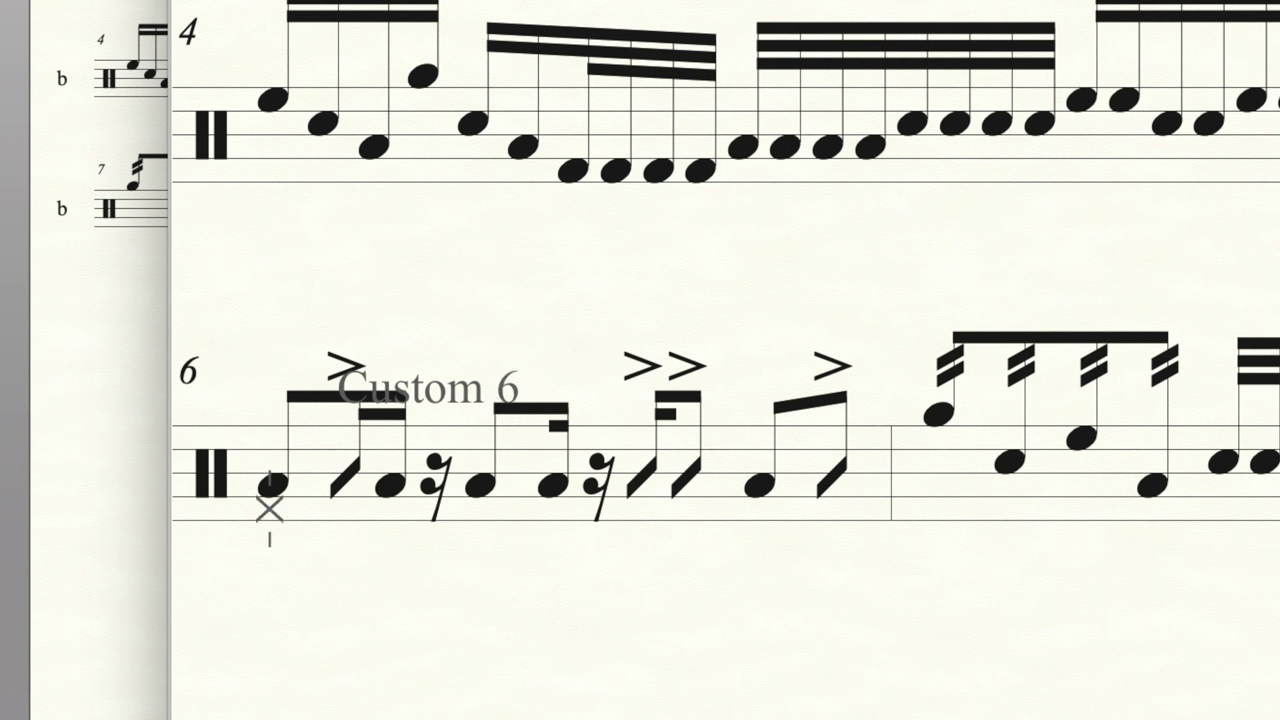
click(270, 508)
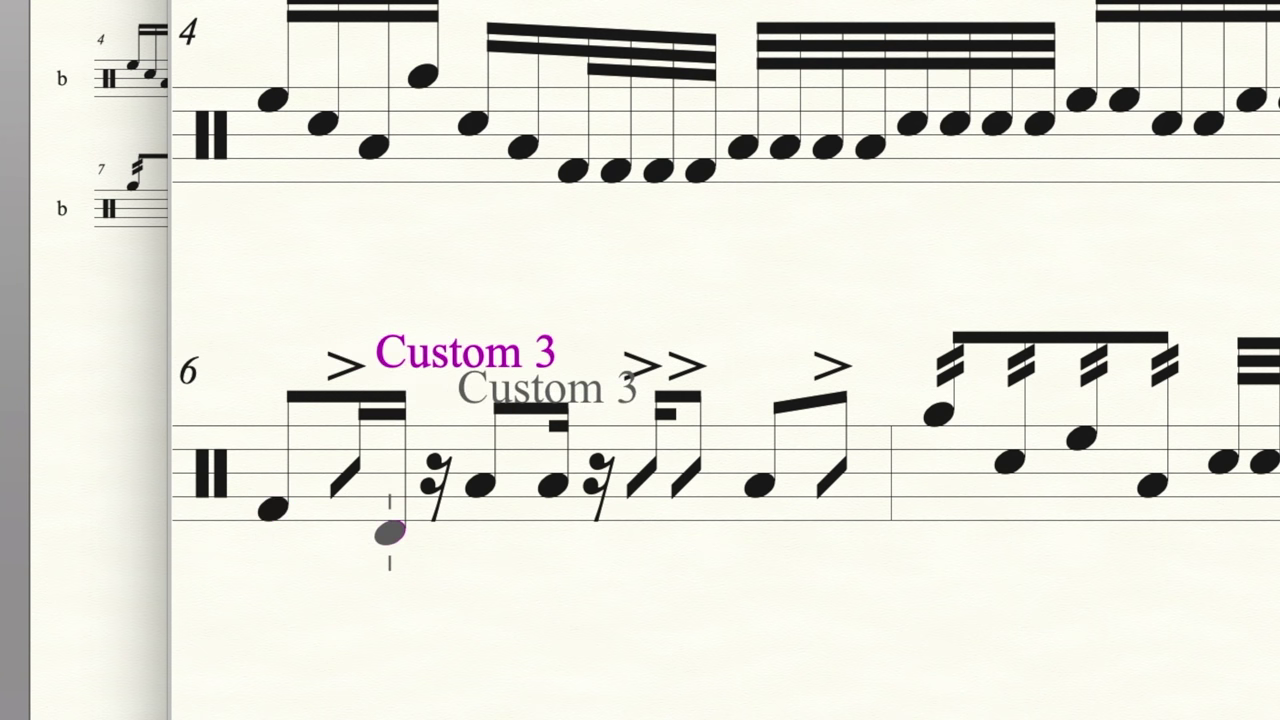
click(390, 508)
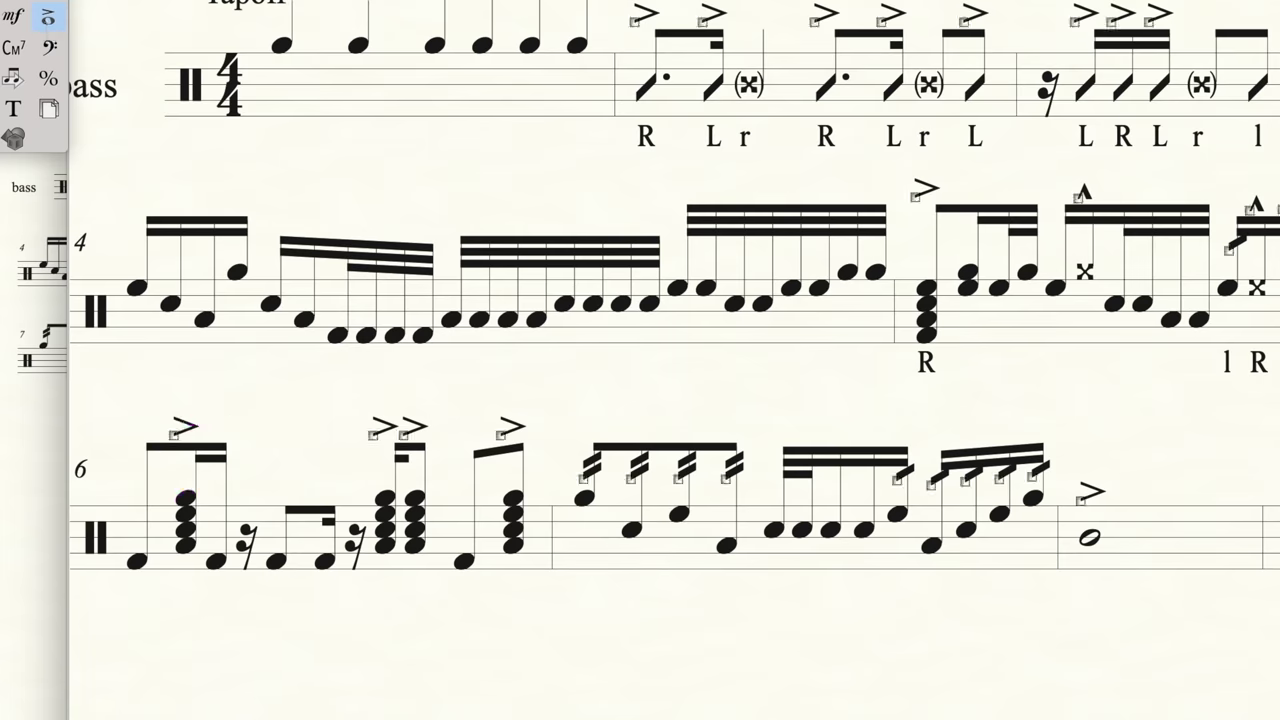
click(270, 566)
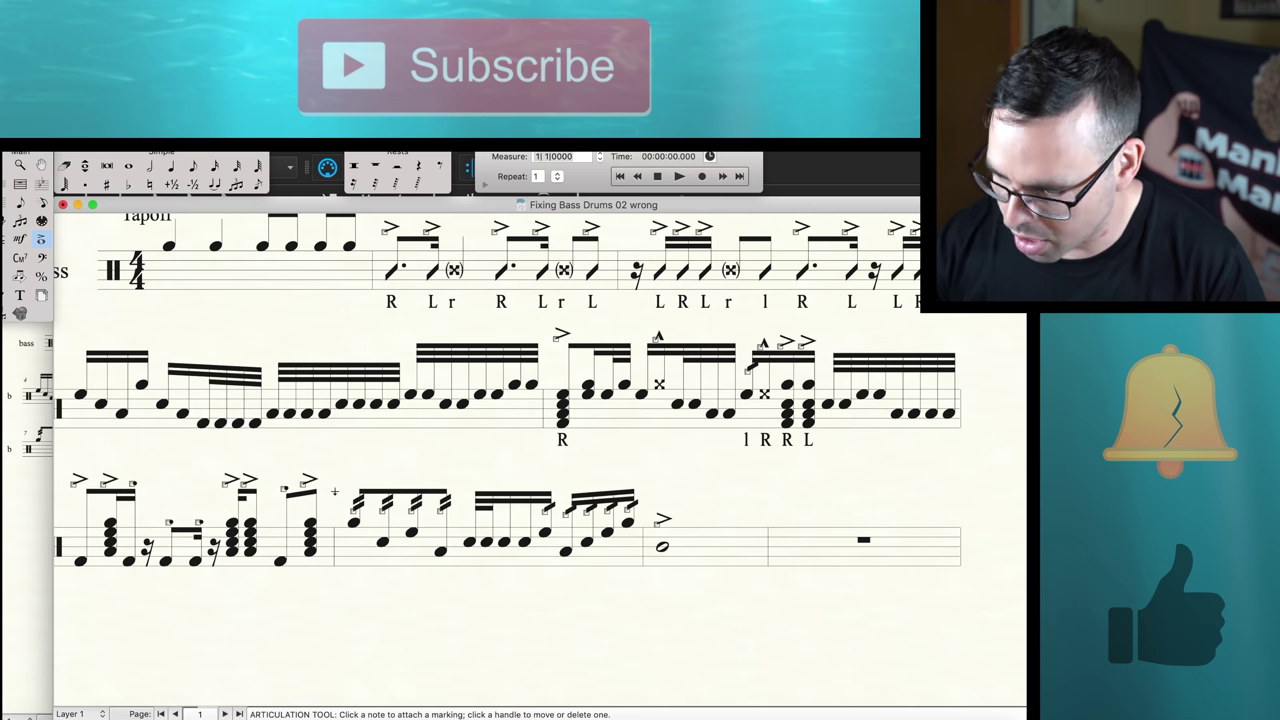
- Strip measure 7's tremolo marks, select its beamed notes, and make the final whole note an accented quarter
key(ctrl+z)
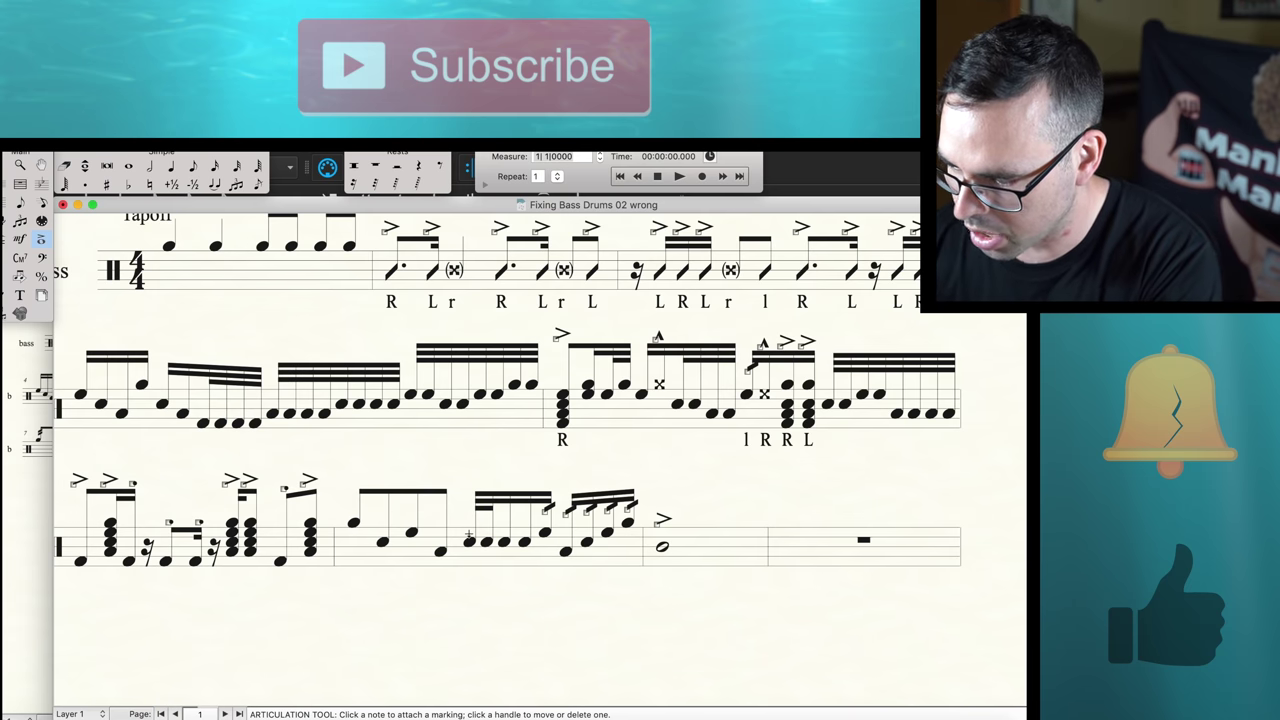
drag(583, 492, 652, 524)
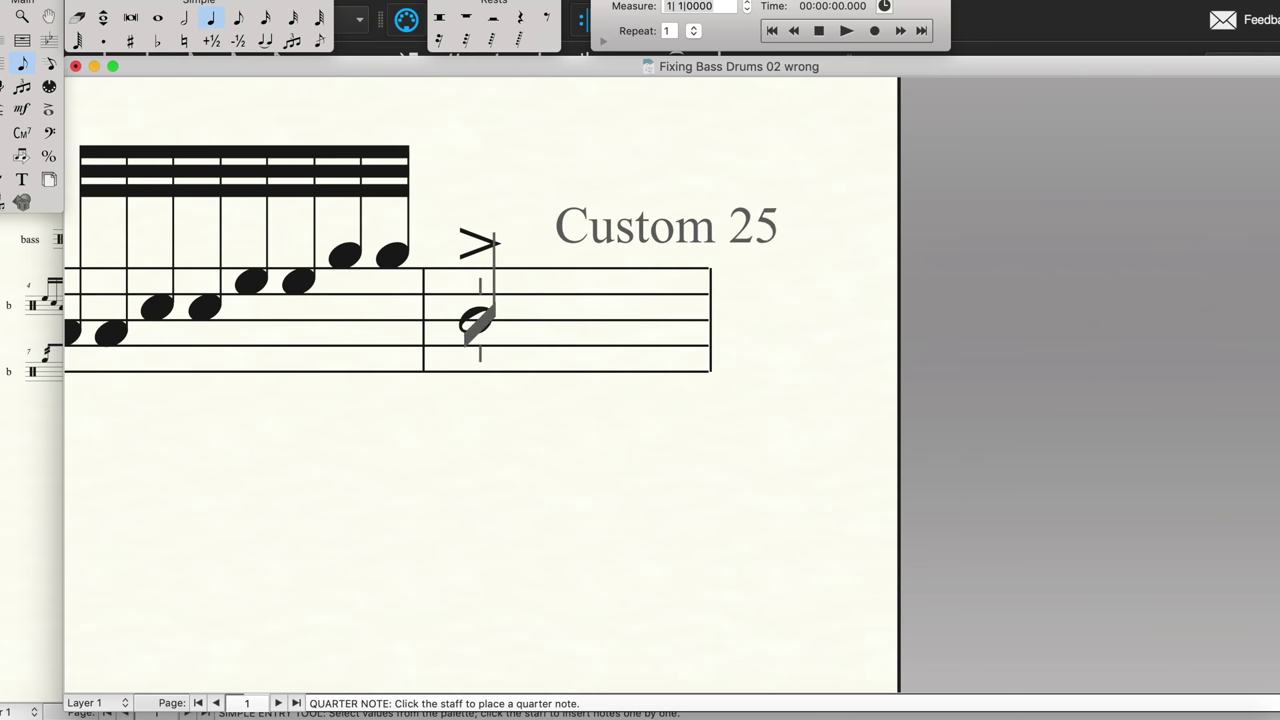
click(479, 322)
scroll(440, 322, left, 3)
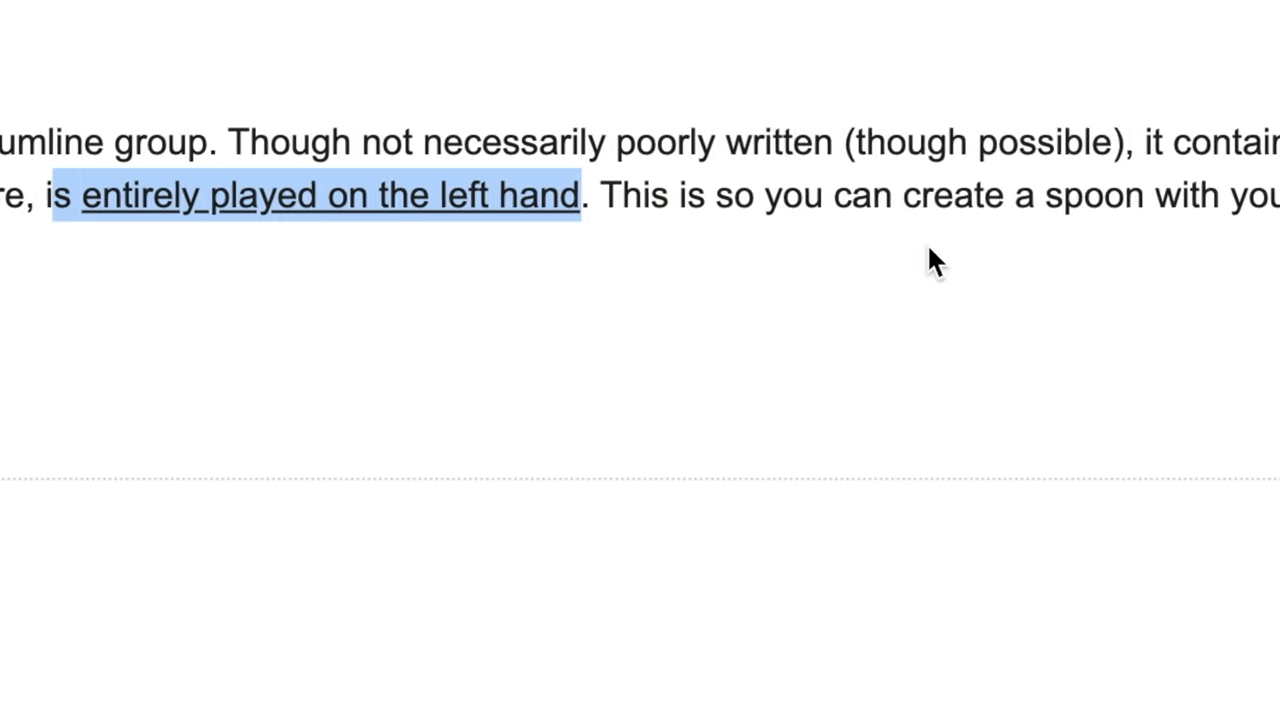
- Clear the highlight on the remark that the part is played left hand only
click(494, 262)
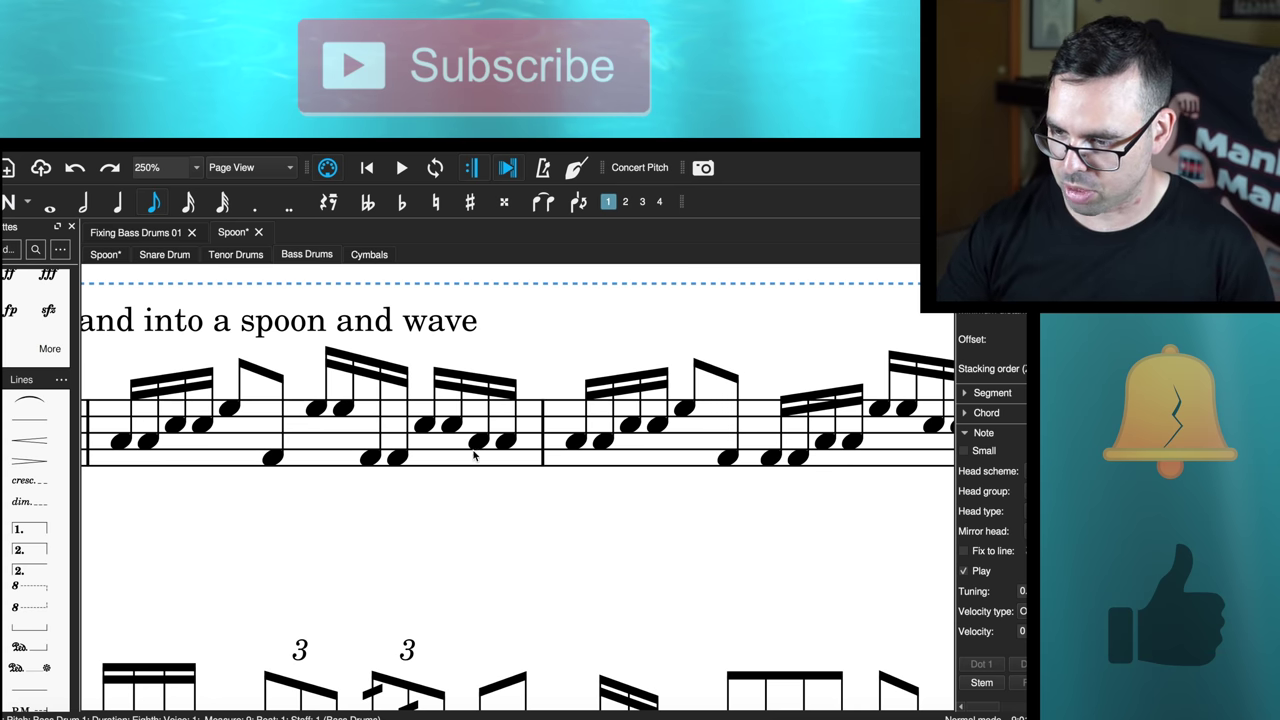
- Select a bass drum note in the spoon passage, then the 16th rest in measure 6
scroll(624, 487, right, 2)
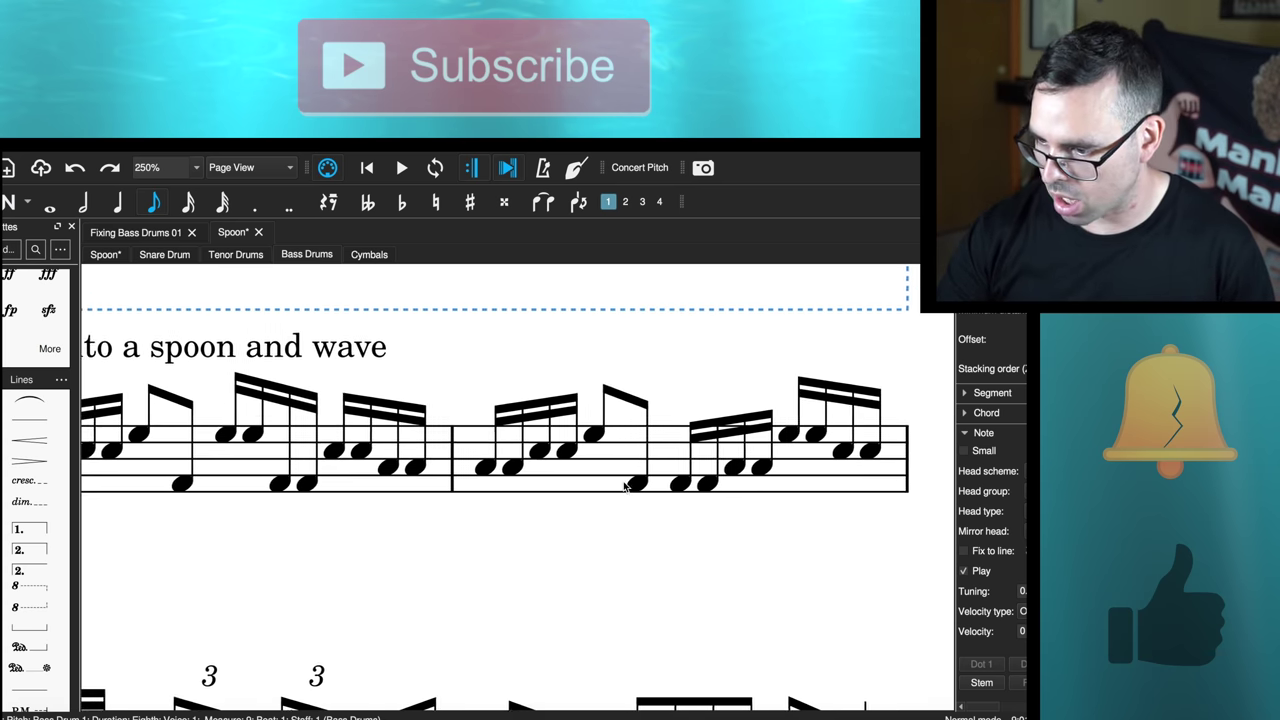
scroll(624, 487, left, 4)
click(455, 459)
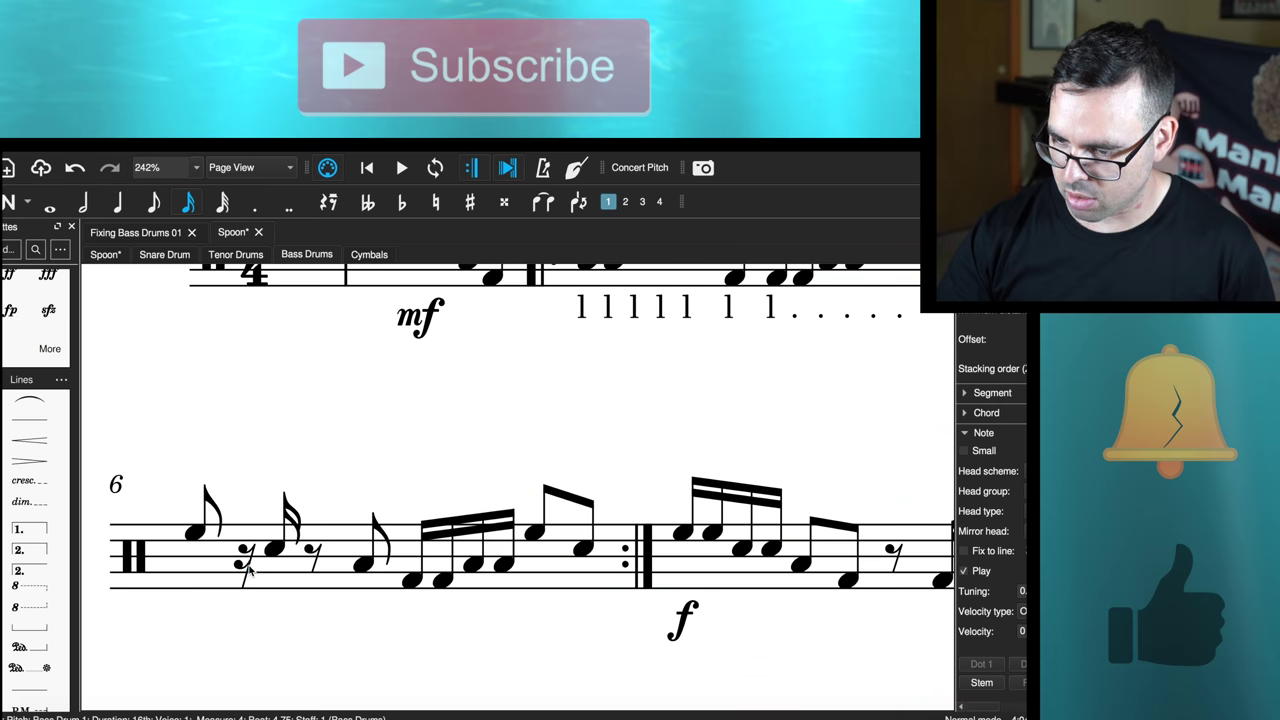
click(248, 566)
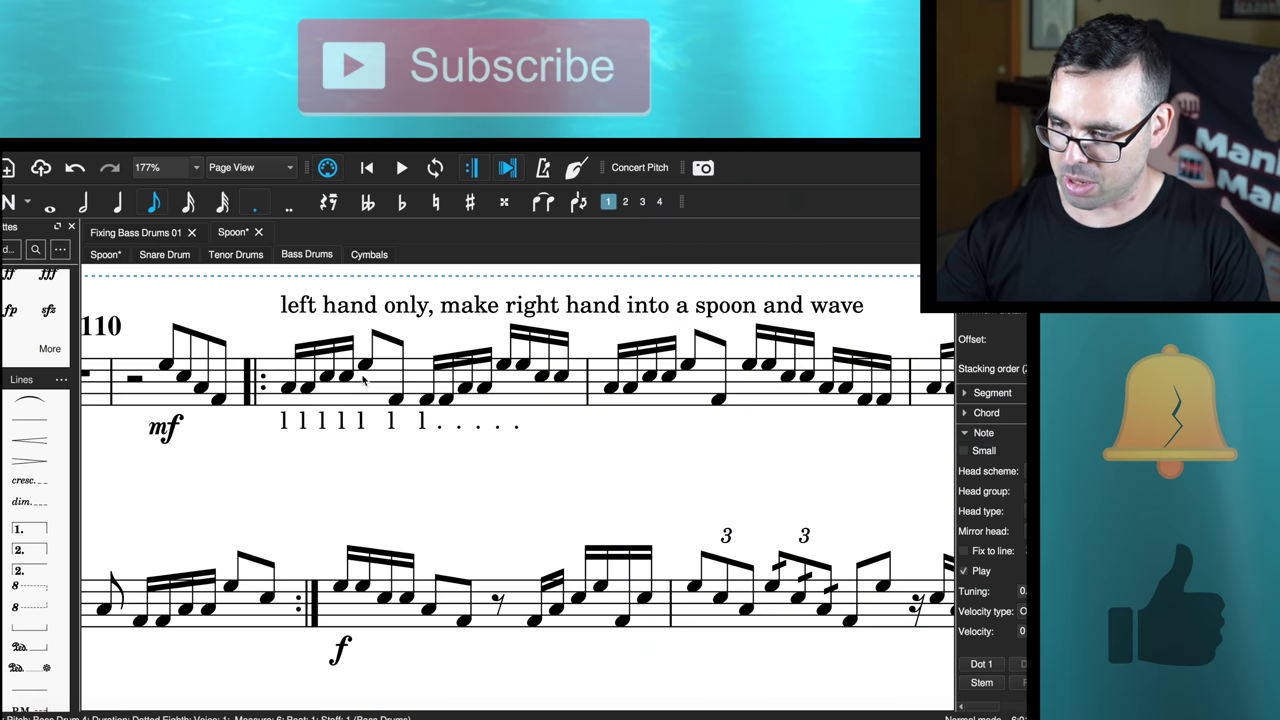
- Move the measure 7 bass drum run's notes down one drum each
scroll(330, 390, left, 2)
scroll(365, 378, left, 1)
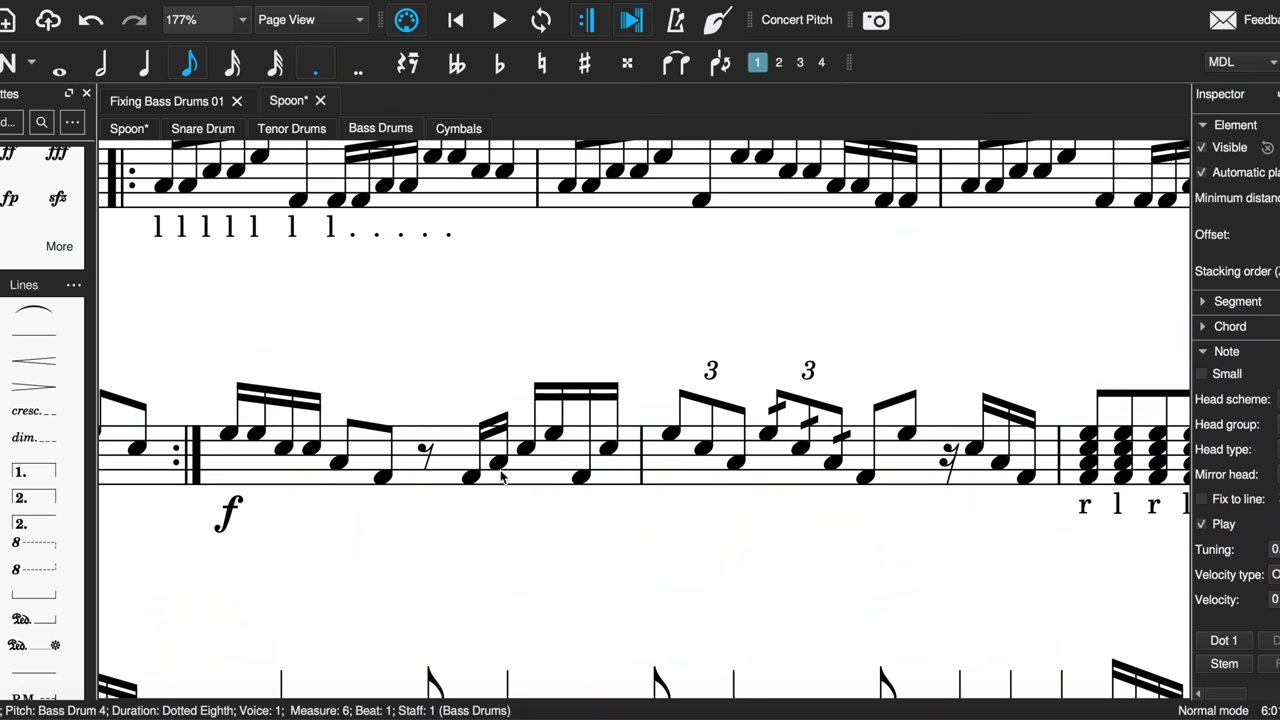
click(500, 462)
key(Down)
key(Right)
key(Down)
key(Right)
key(Down)
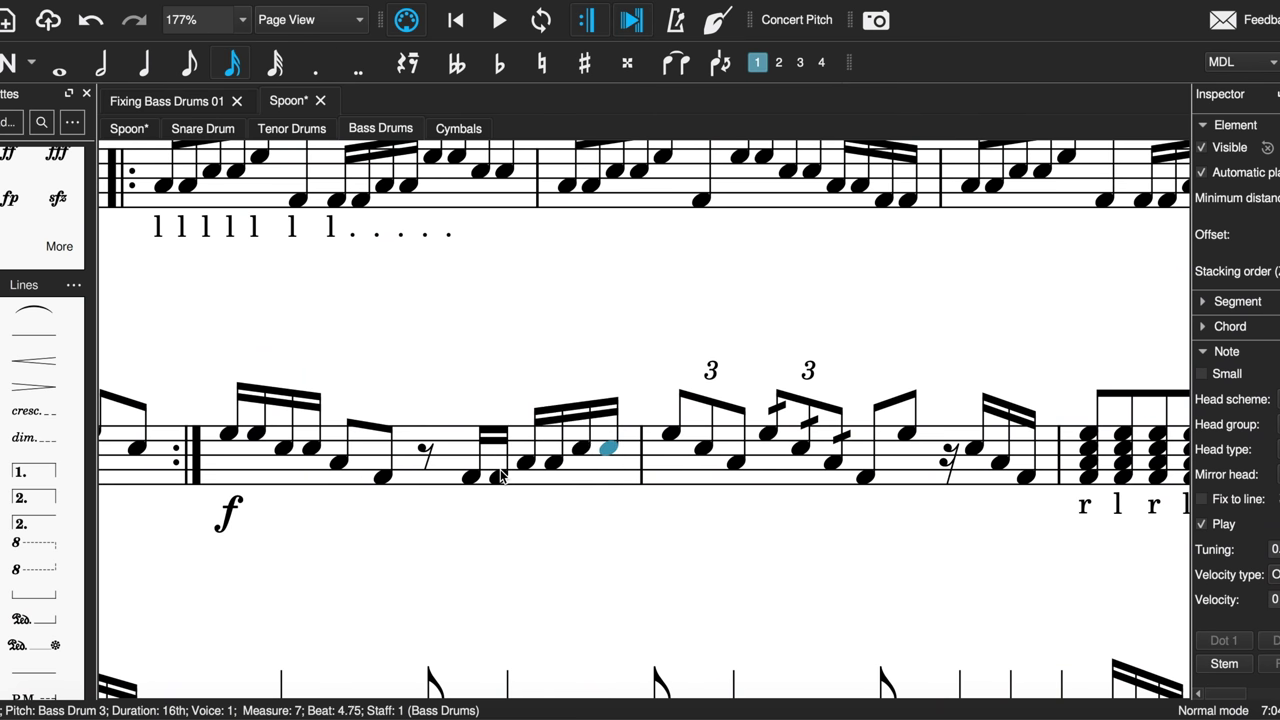
key(Right)
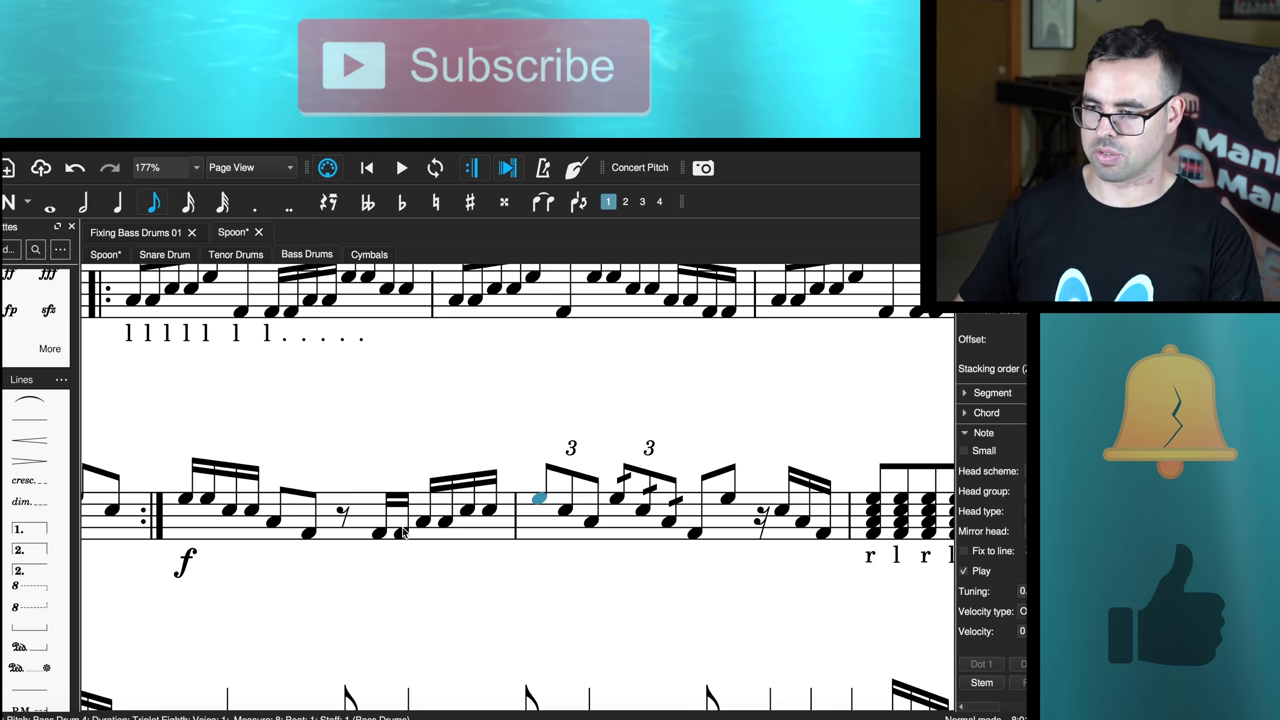
- Raise the second triplet note to Bass Drum 4
key(Right)
key(Up)
key(Right)
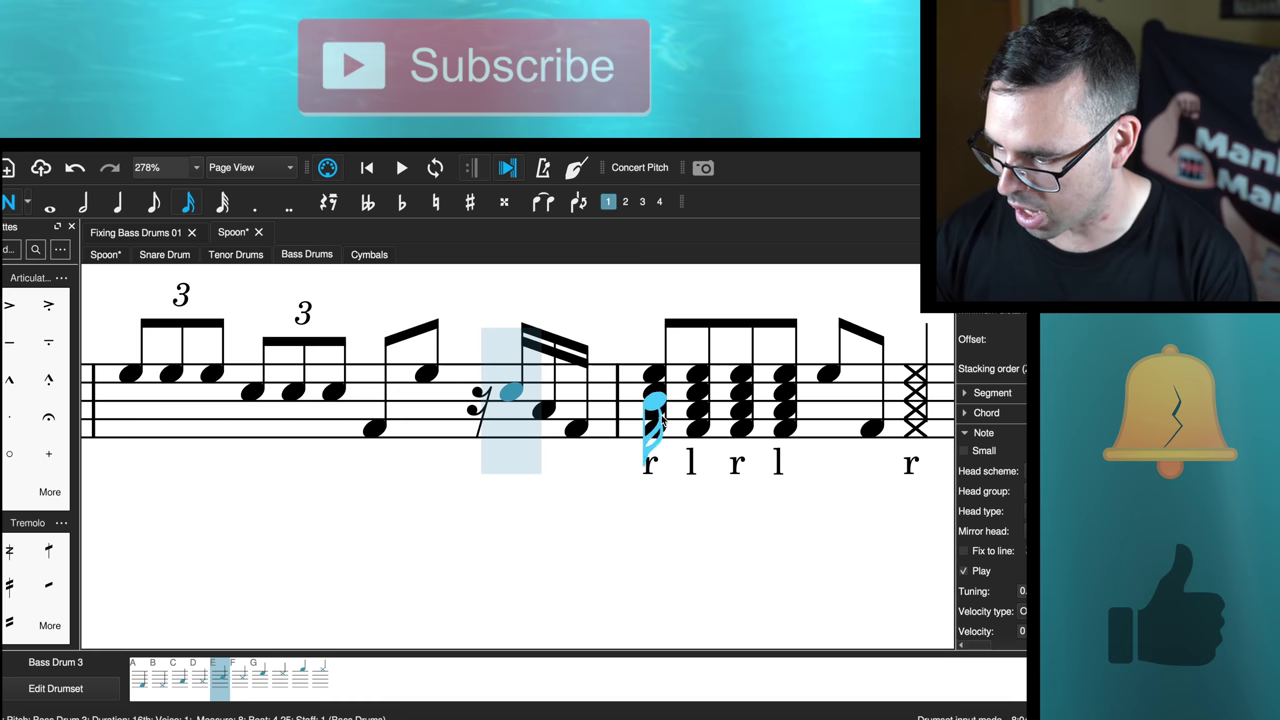
- Stack extra drums into the beat-4.25 unison chord and repeat it on the next sixteenth
click(507, 413)
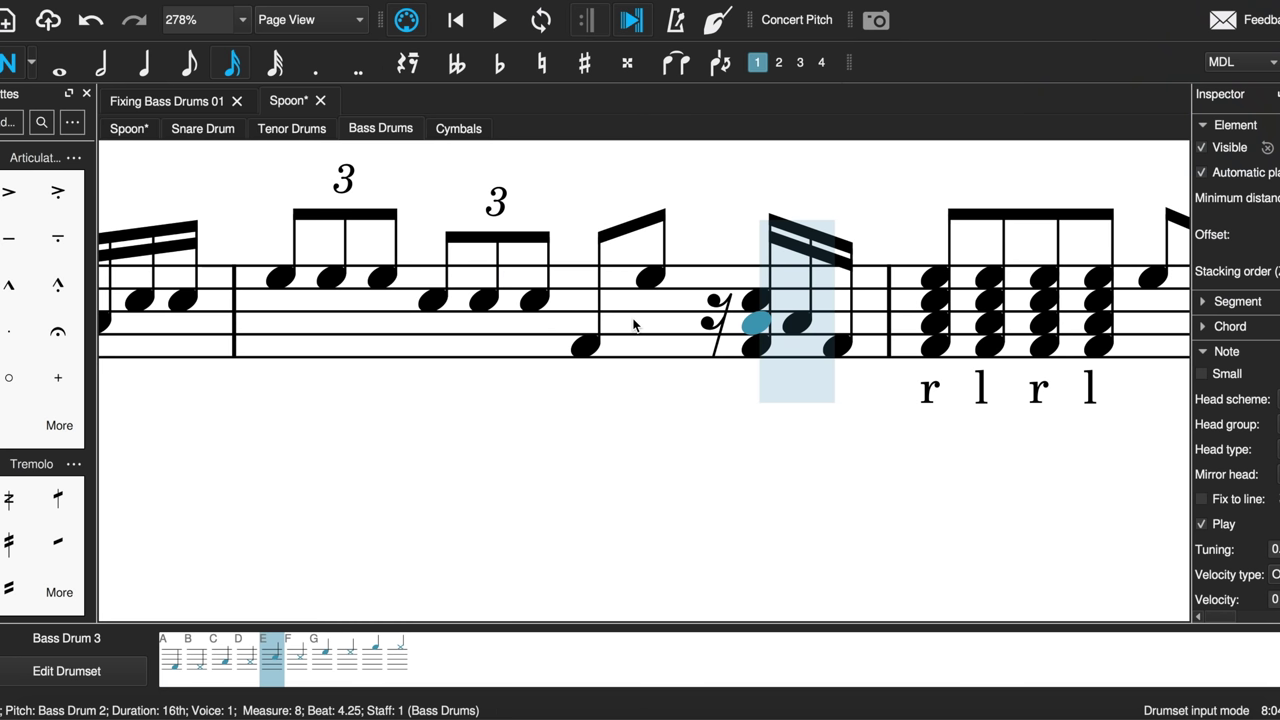
click(760, 295)
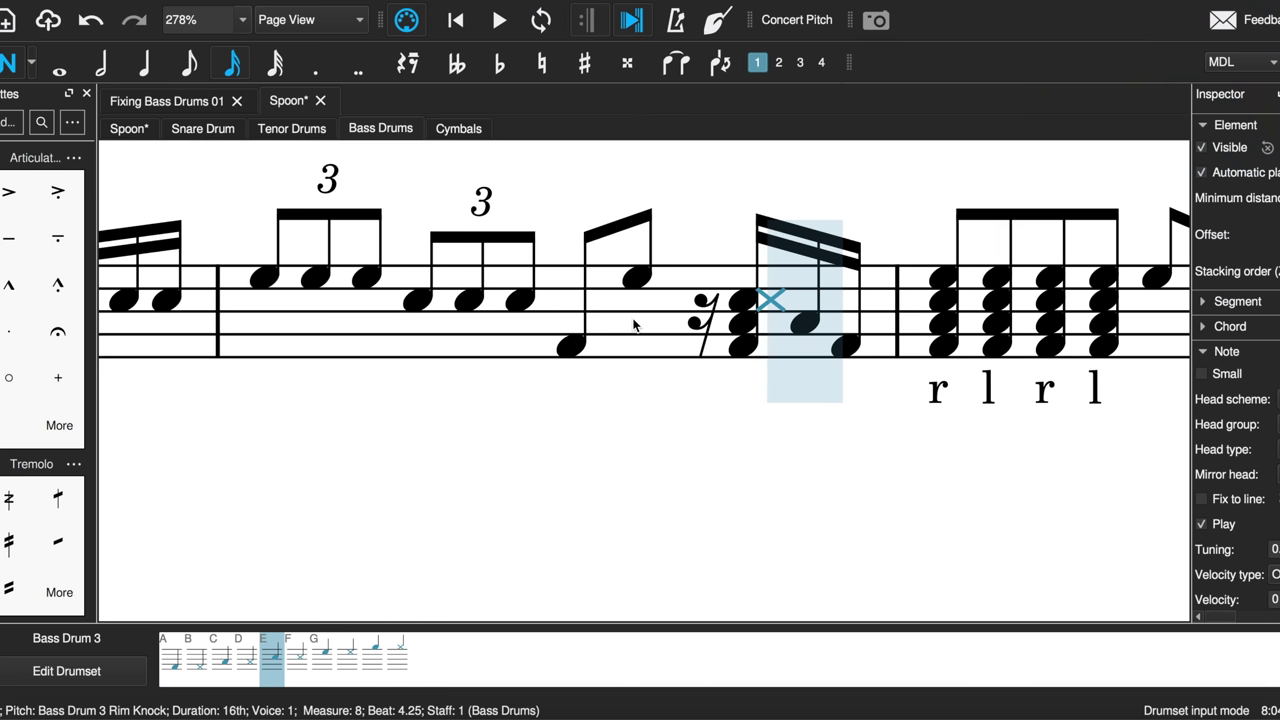
click(757, 277)
key(Escape)
shift+click(803, 335)
key(r)
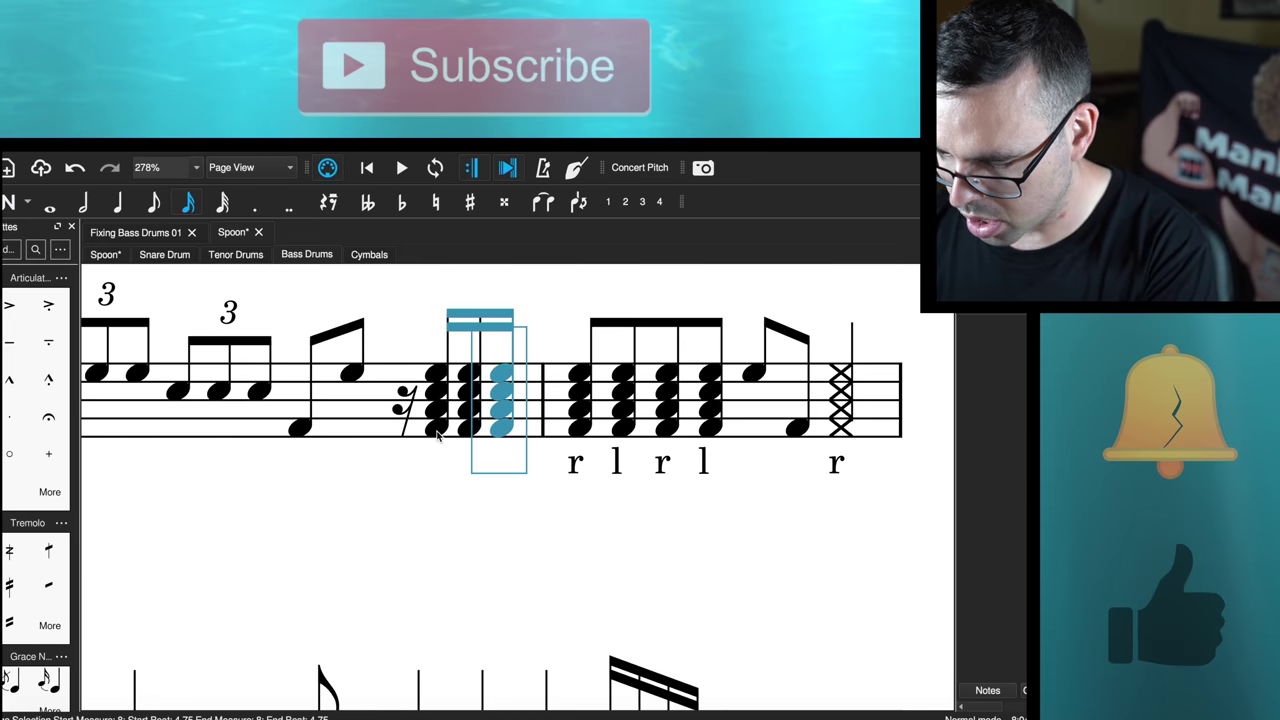
- Add a crescendo hairpin under the three stacked chords at the end of measure 8
click(437, 432)
shift+click(505, 430)
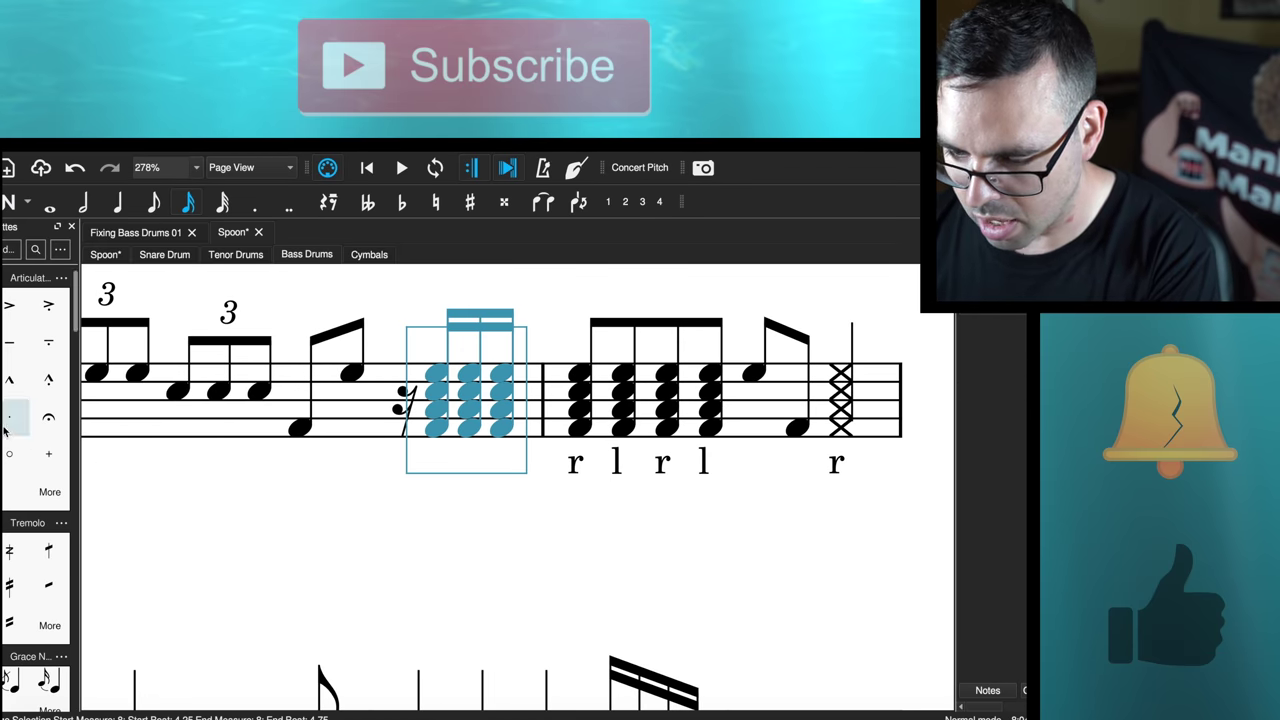
scroll(15, 420, down, 5)
click(29, 383)
click(437, 428)
click(200, 145)
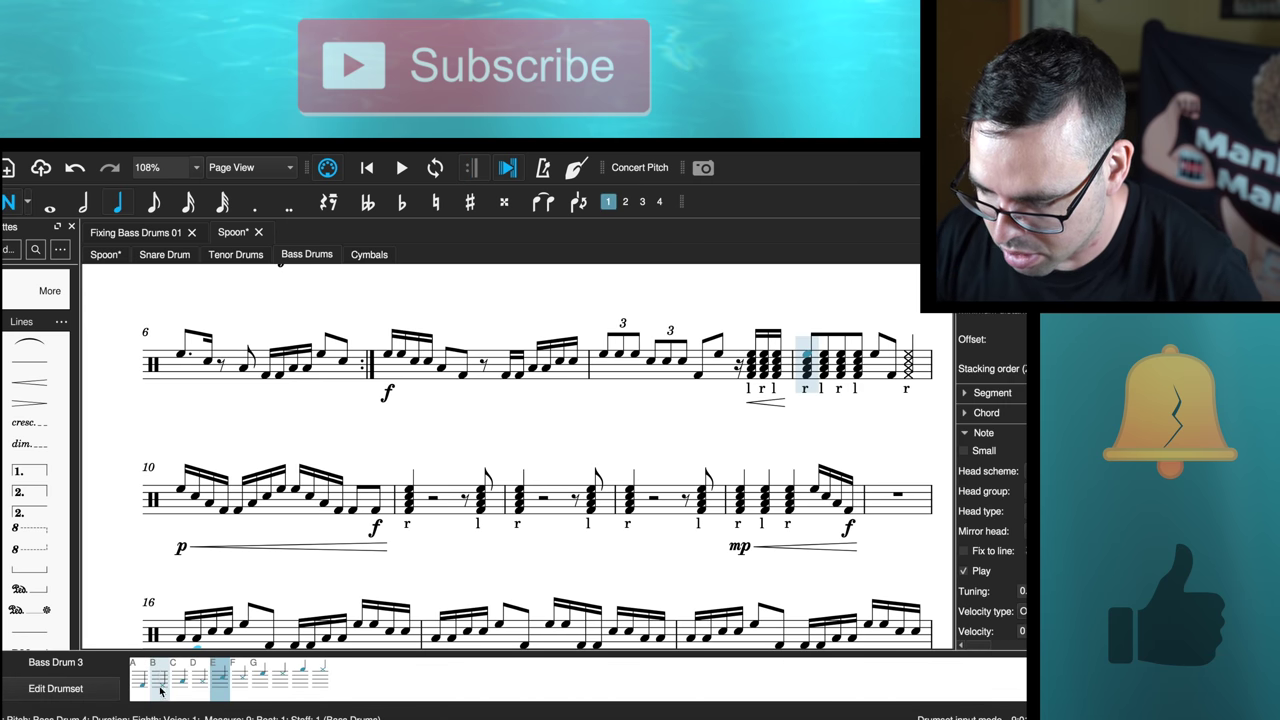
- Check the drum names in the drumset definition, then close it
click(40, 697)
scroll(340, 461, down, 4)
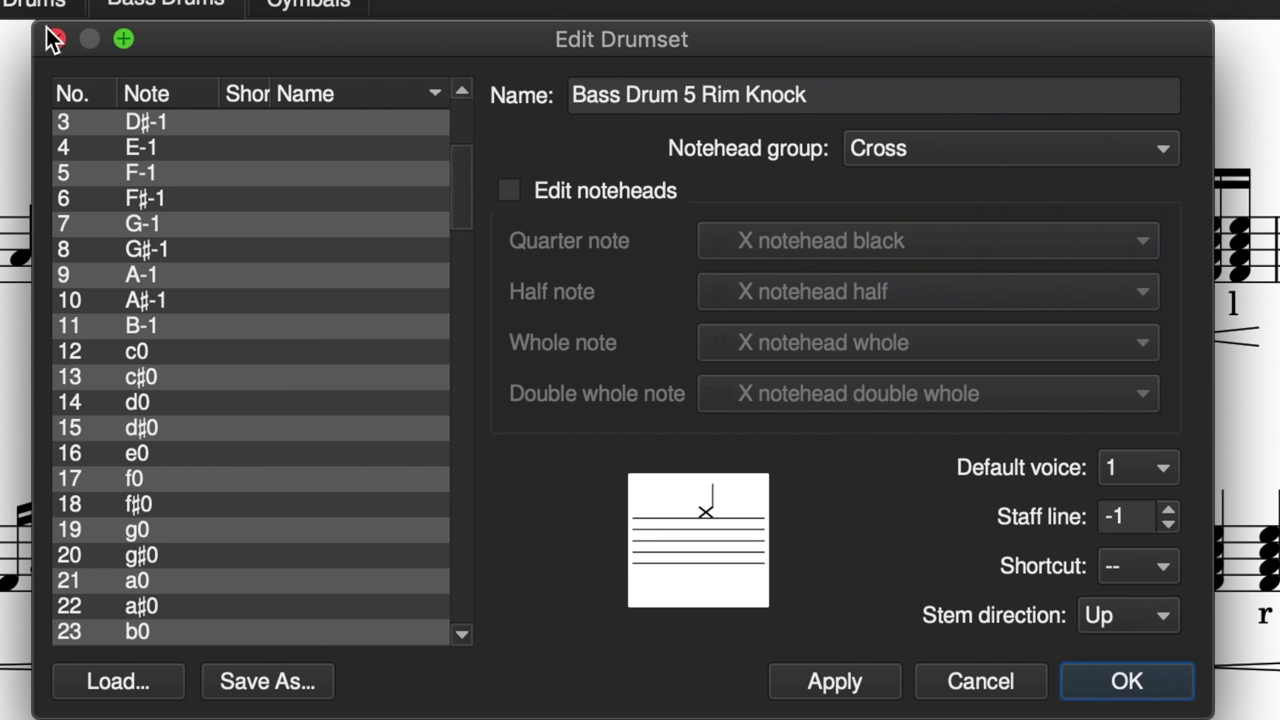
click(54, 38)
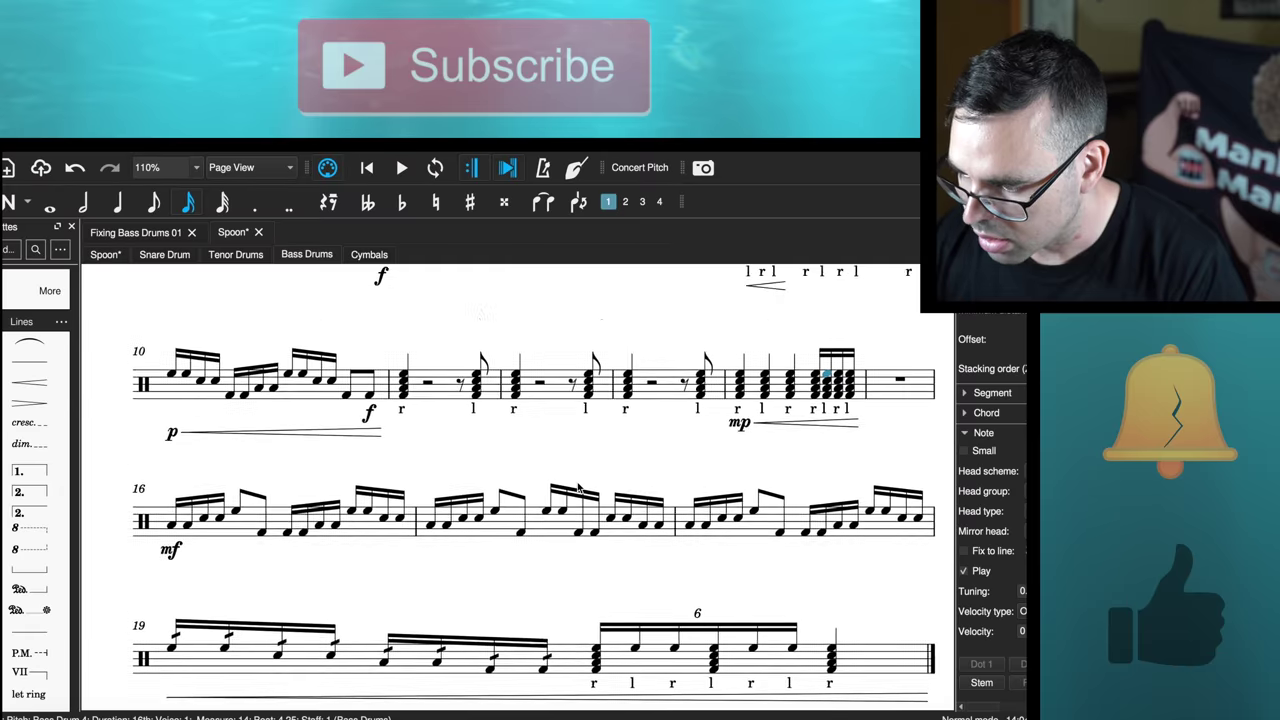
- Delete the tremolo slashes from measure 19's notes
scroll(578, 487, up, 5)
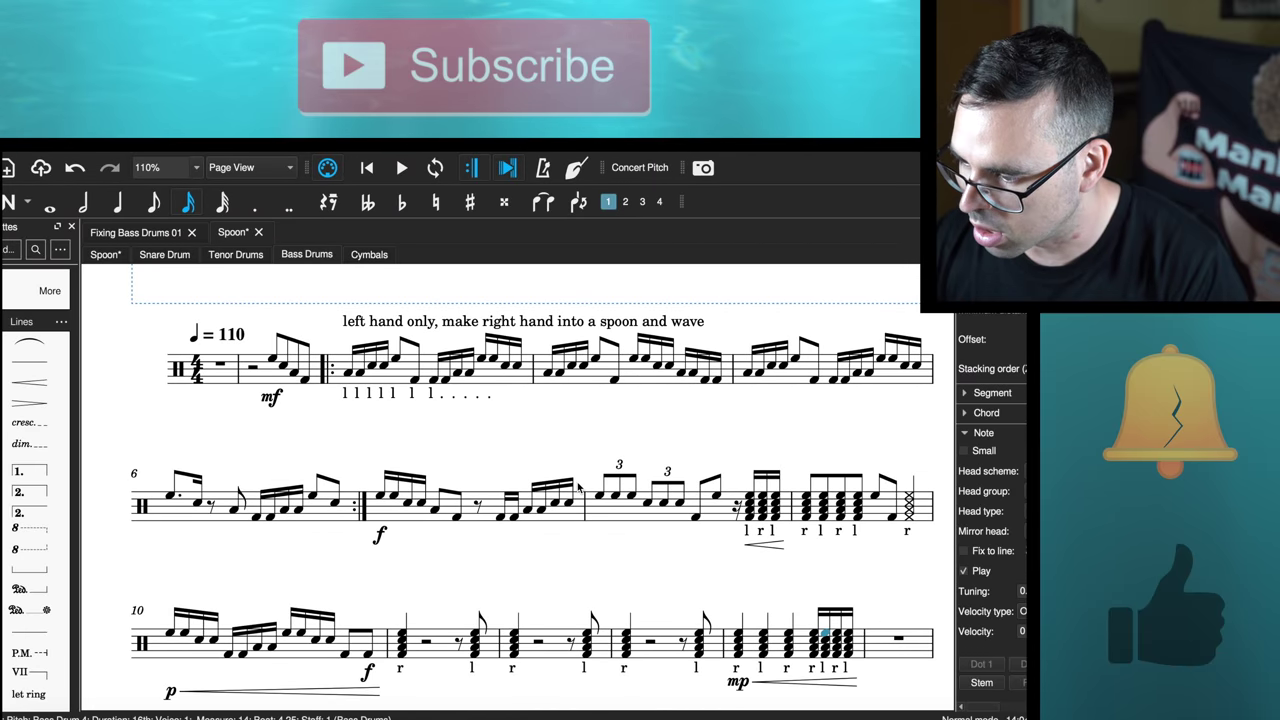
scroll(630, 440, down, 6)
scroll(630, 458, up, 2)
click(630, 380)
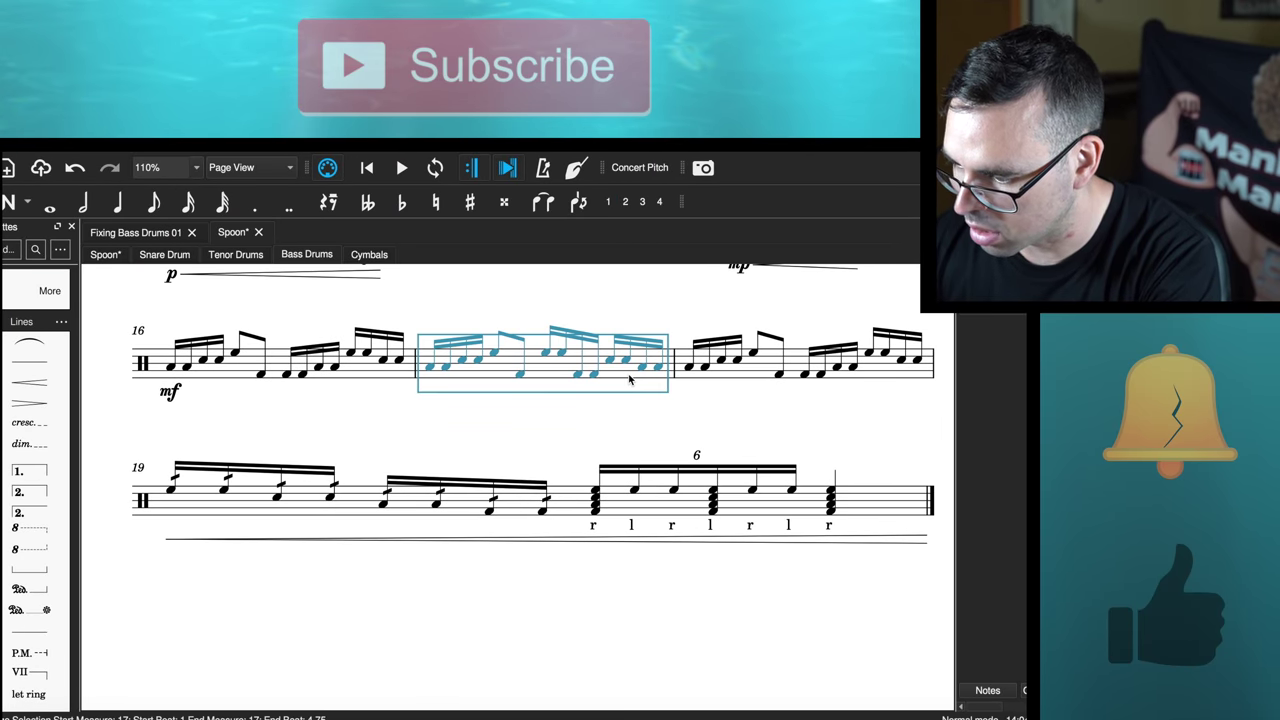
click(722, 409)
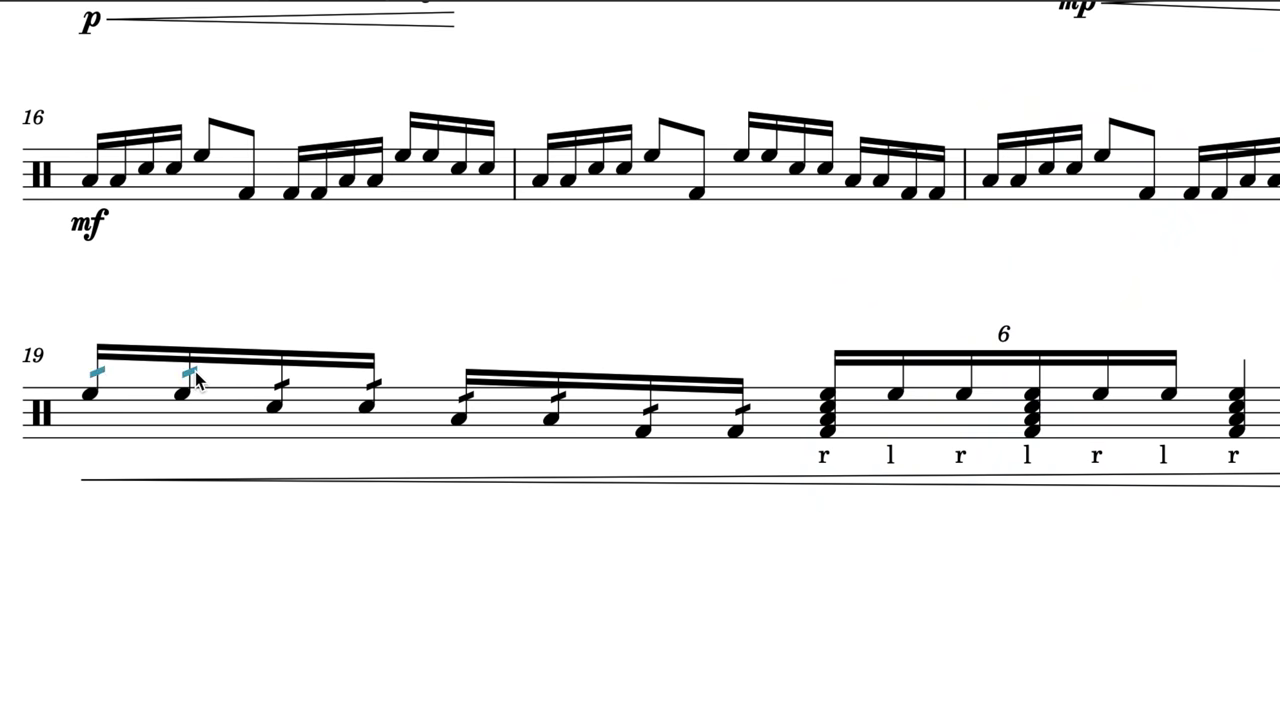
key(Delete)
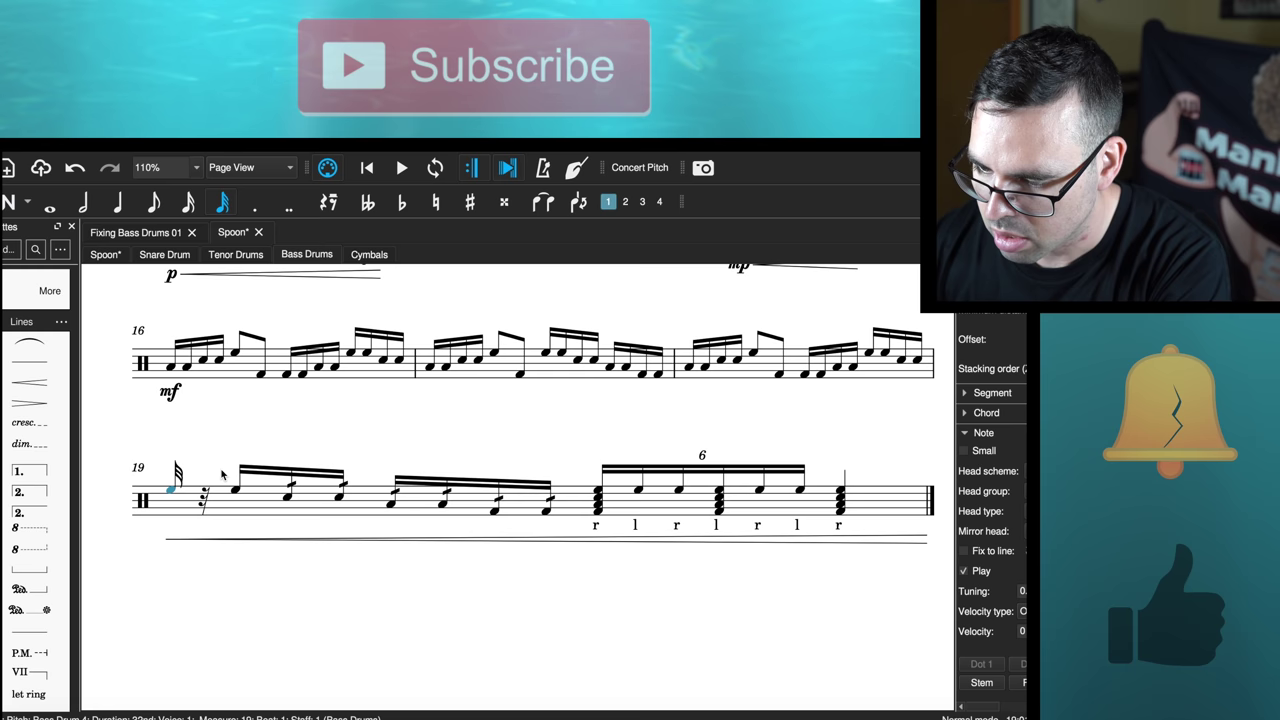
- Re-enter measure 19's run as shorter notes and select the chord notes after it
key(2)
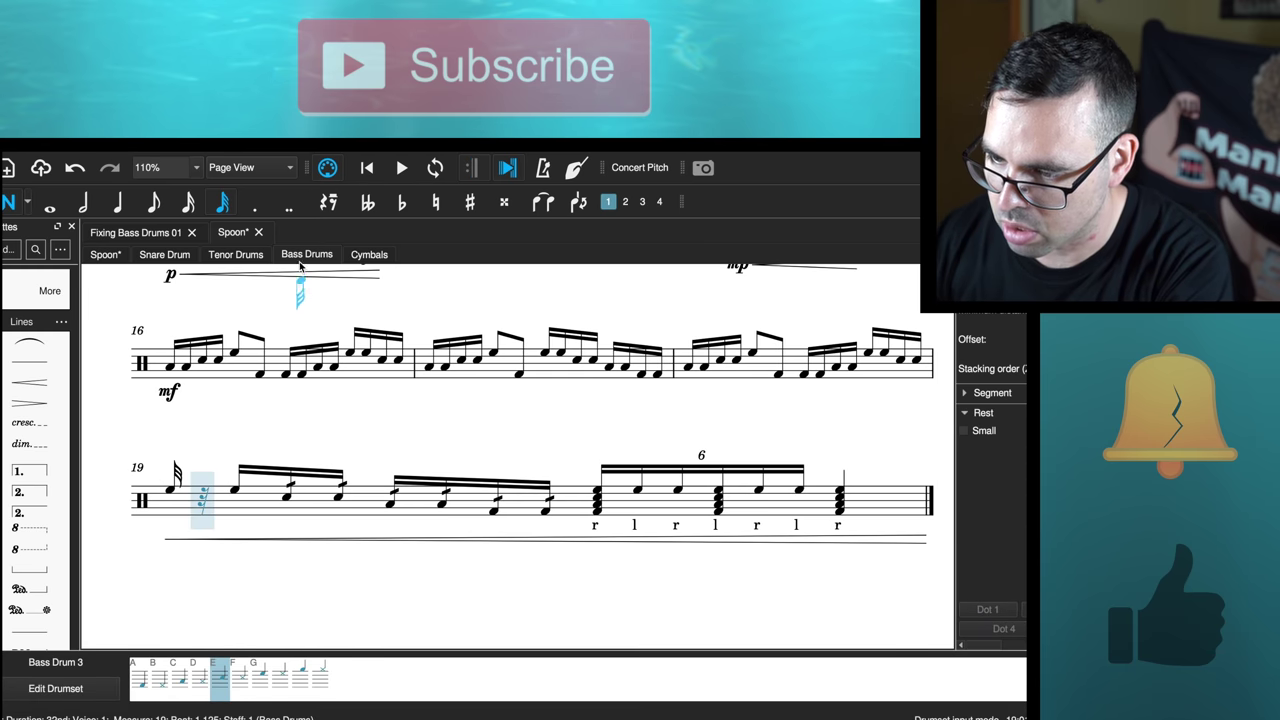
click(596, 533)
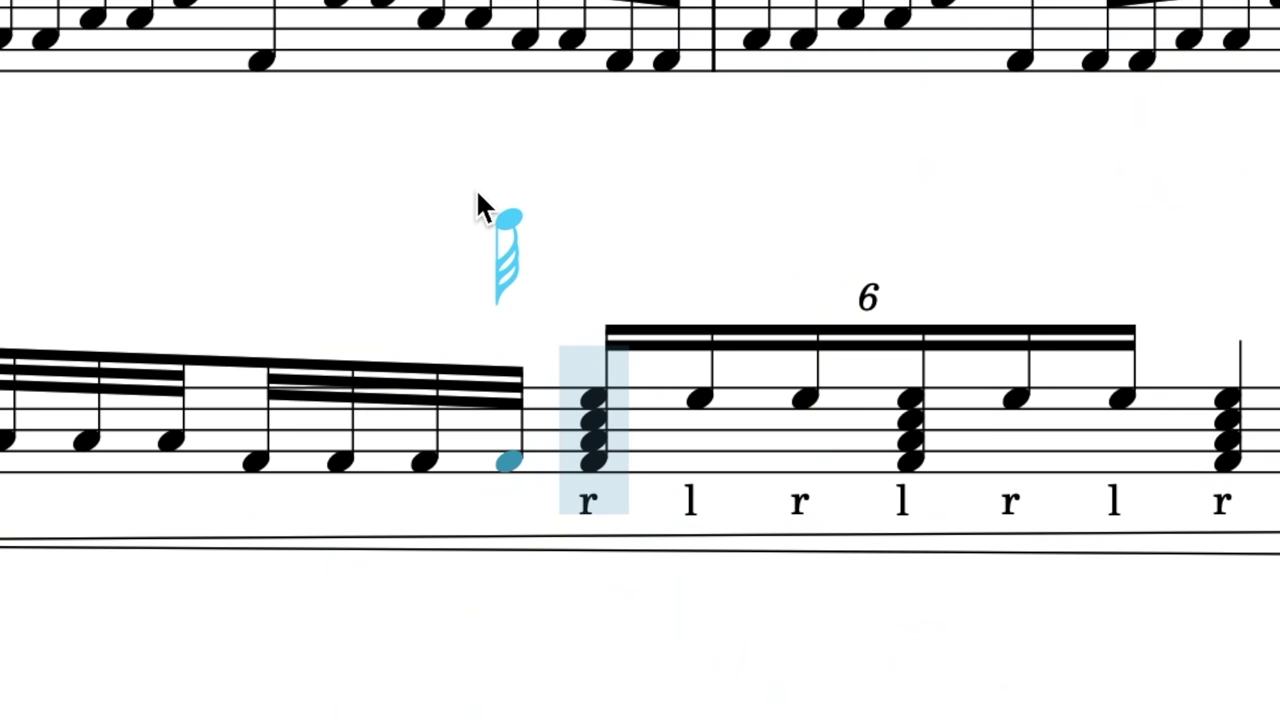
key(Escape)
click(600, 461)
key(ctrl+alt+Up)
click(912, 462)
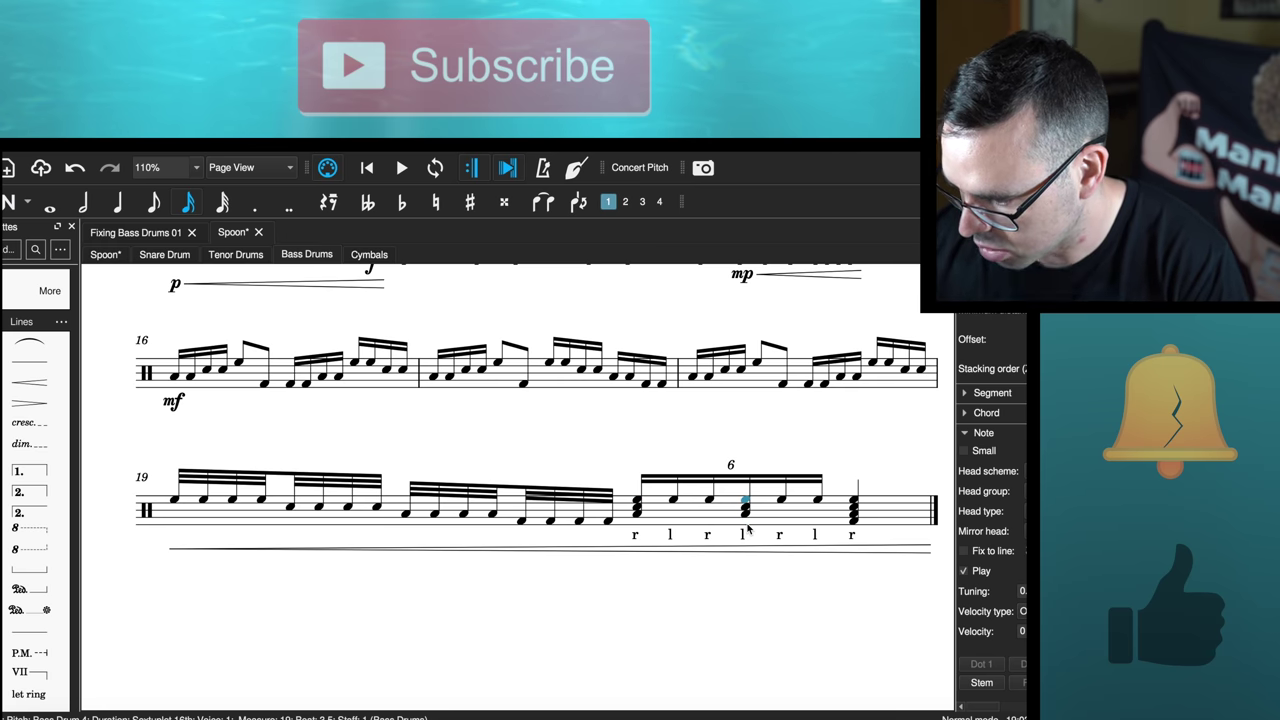
- Add a forte on measure 14's last chord where the crescendo ends
scroll(800, 600, up, 3)
click(856, 491)
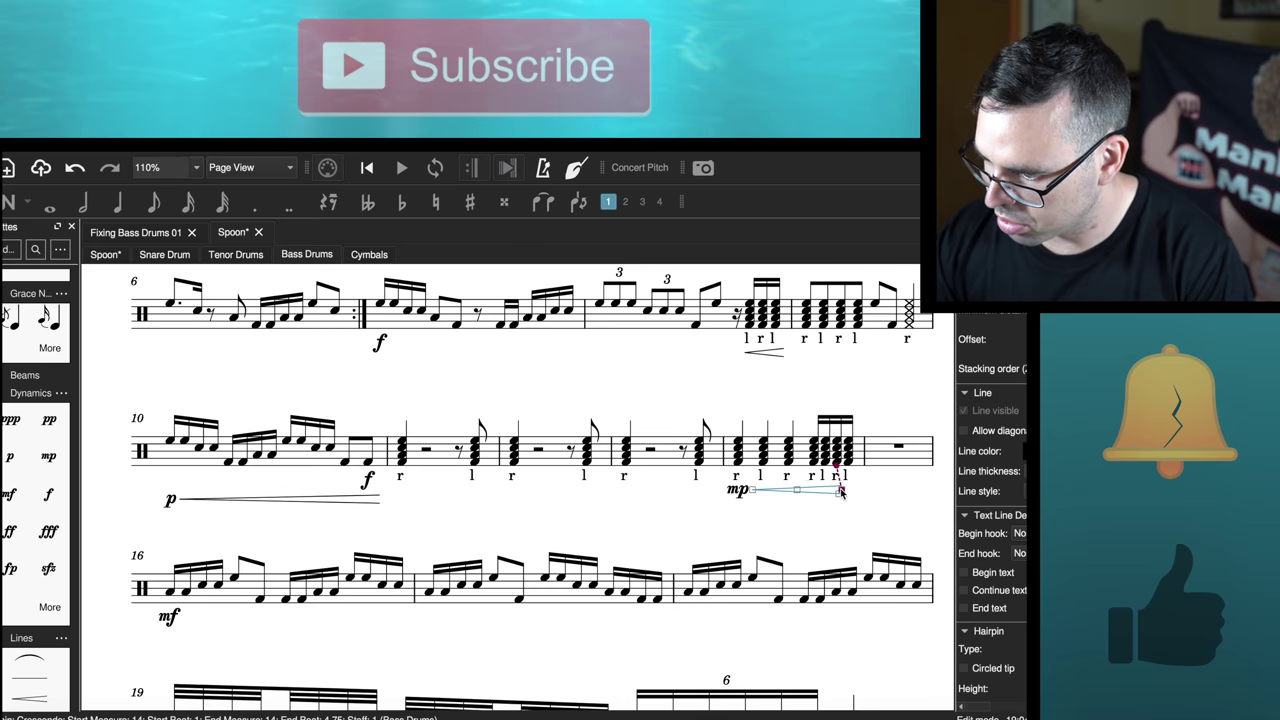
click(848, 462)
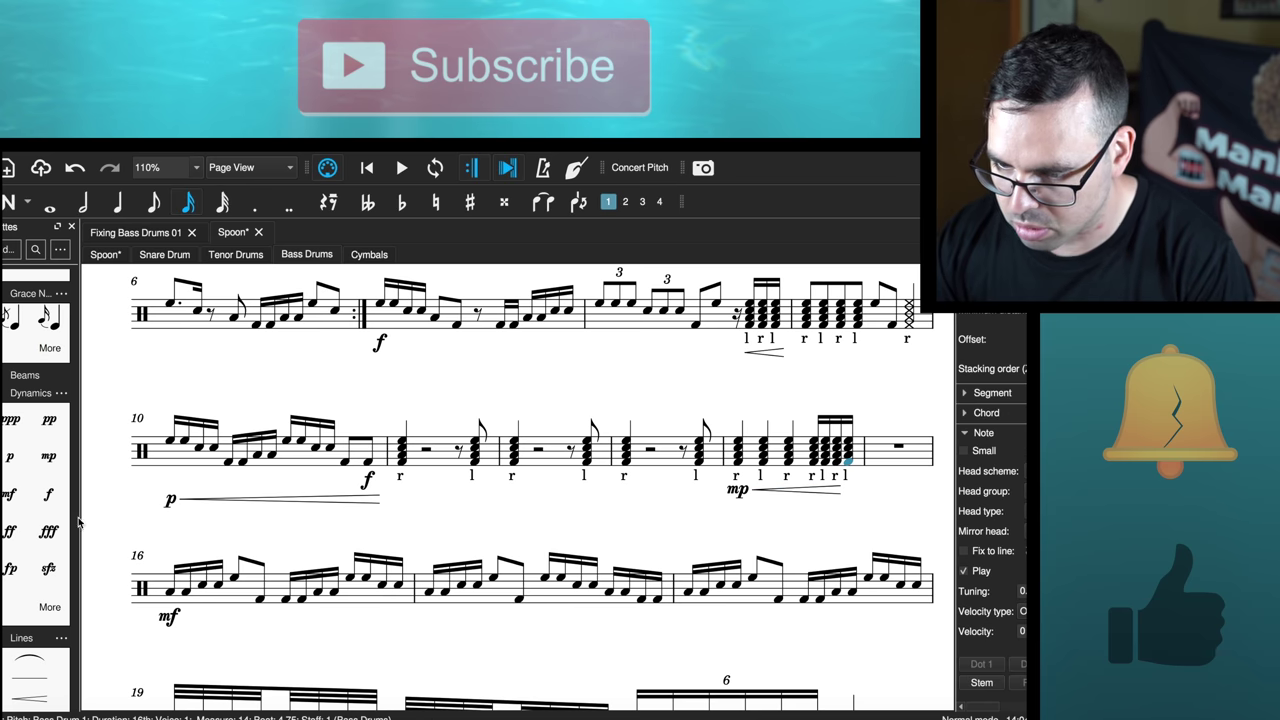
click(44, 500)
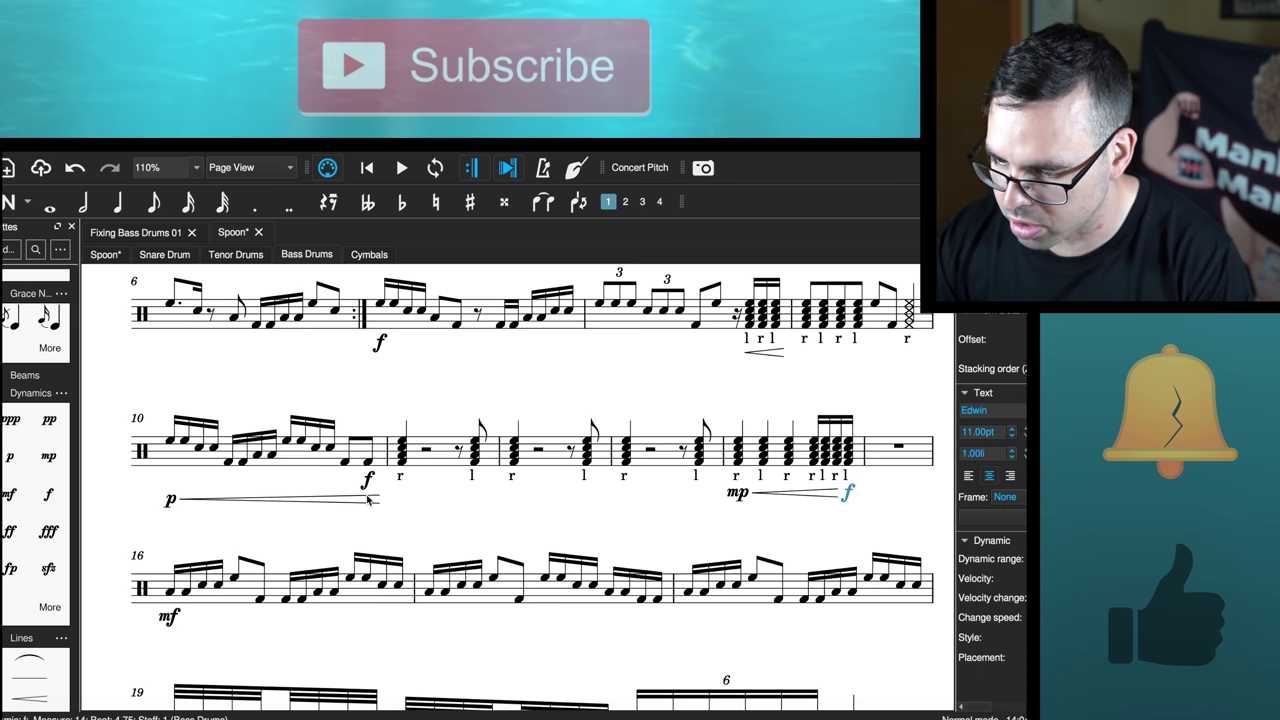
- Bring up Format > Page Settings to view the Letter portrait page size
scroll(367, 500, down, 5)
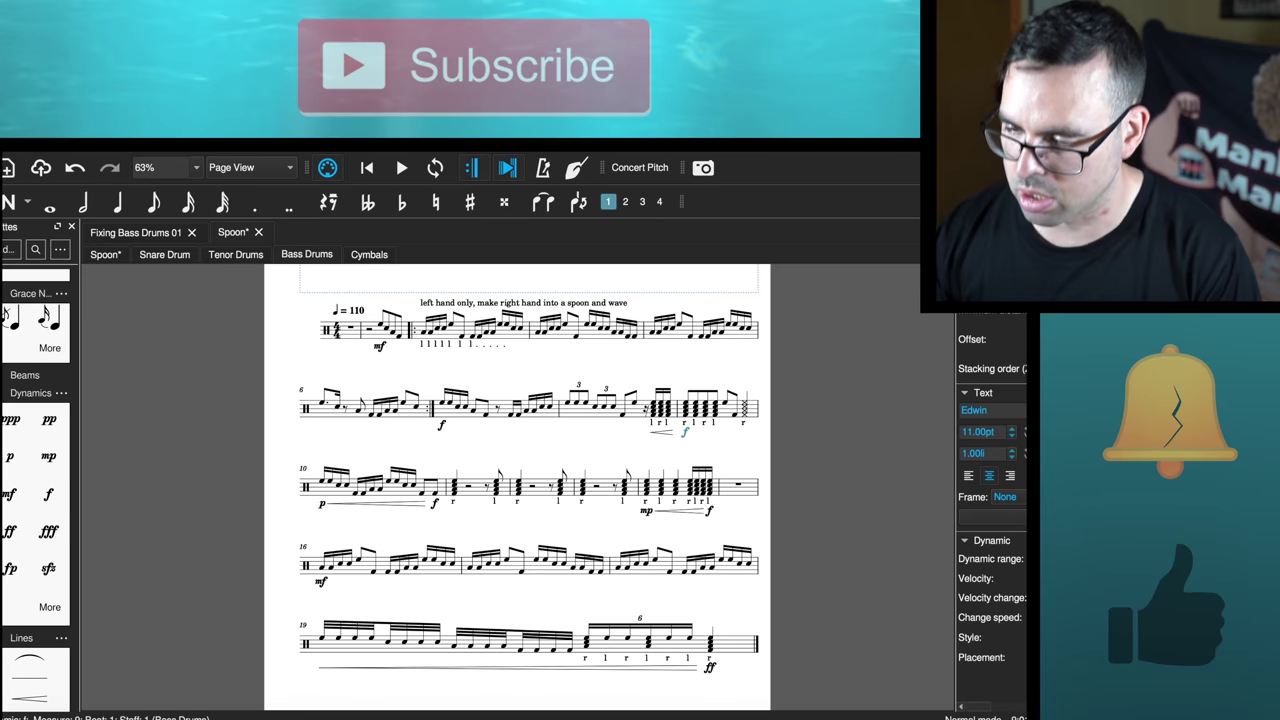
click(240, 130)
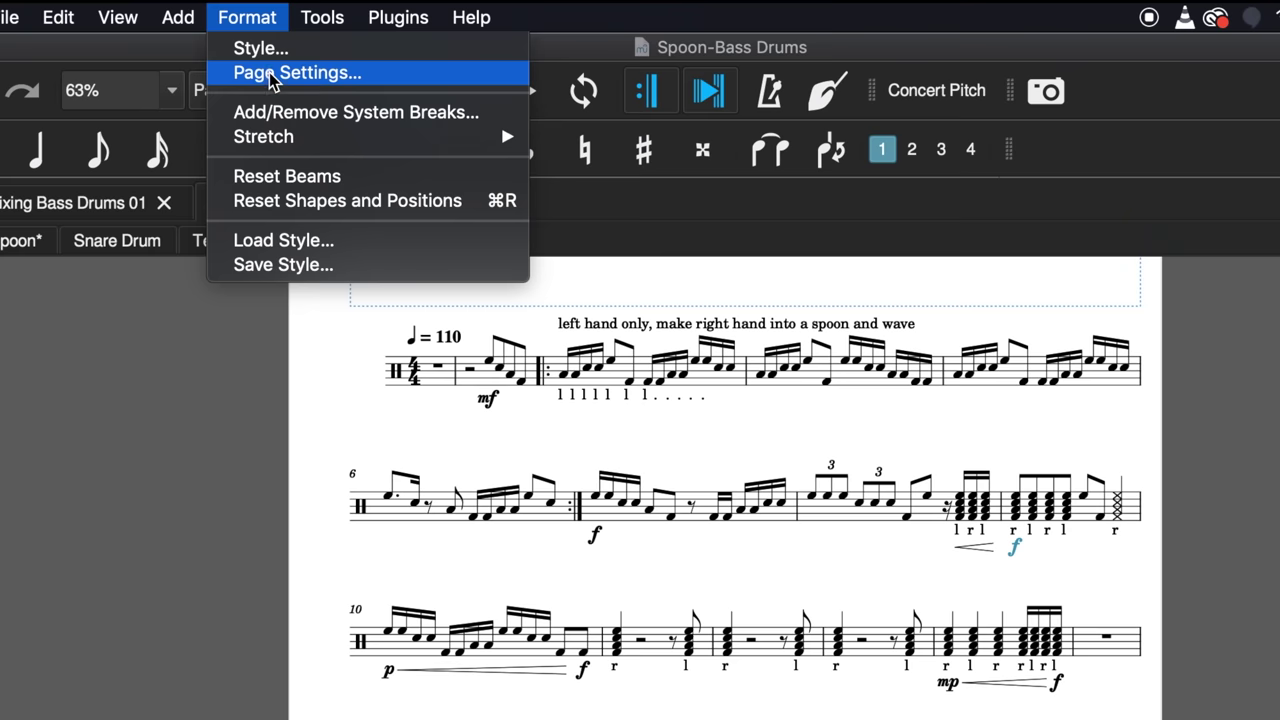
click(269, 157)
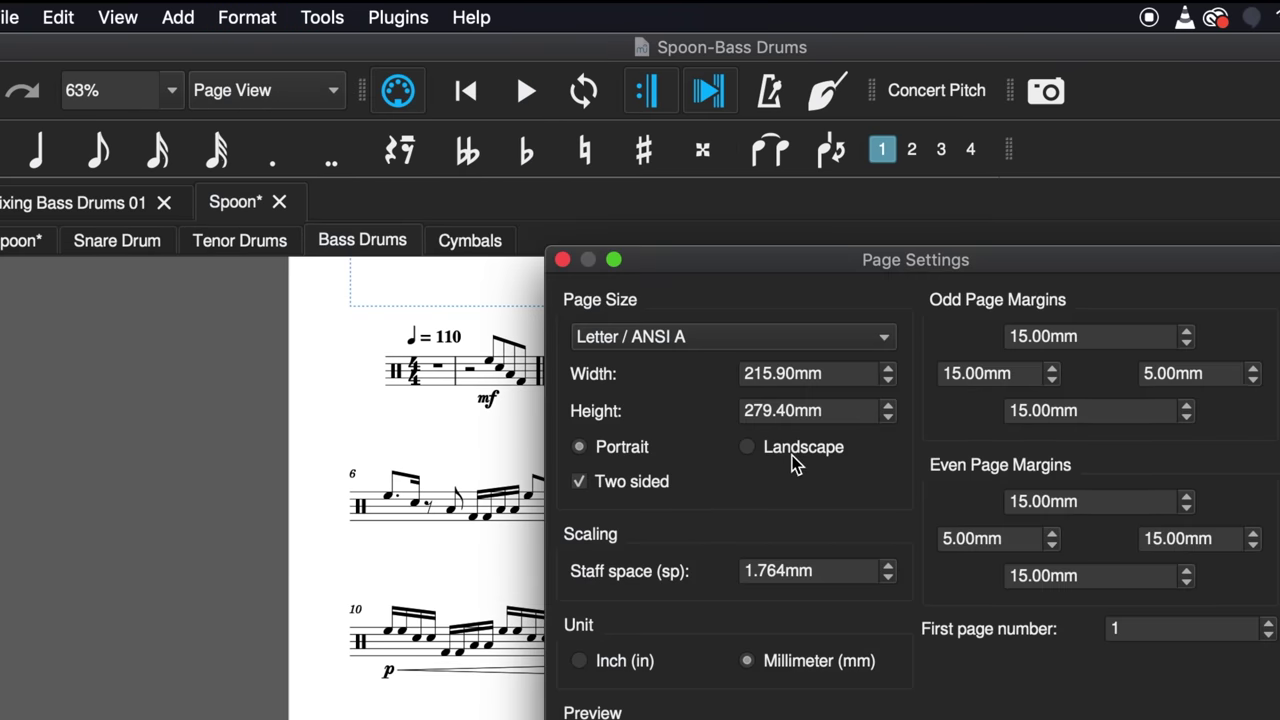